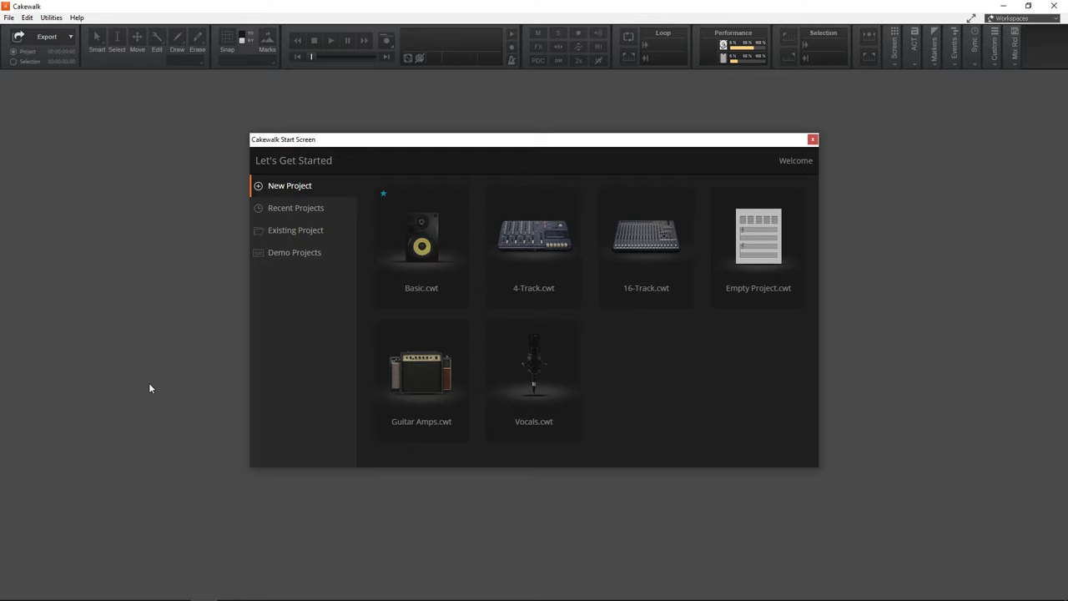
Switch the audio driver mode to ASIO in Preferences
click(28, 18)
click(40, 30)
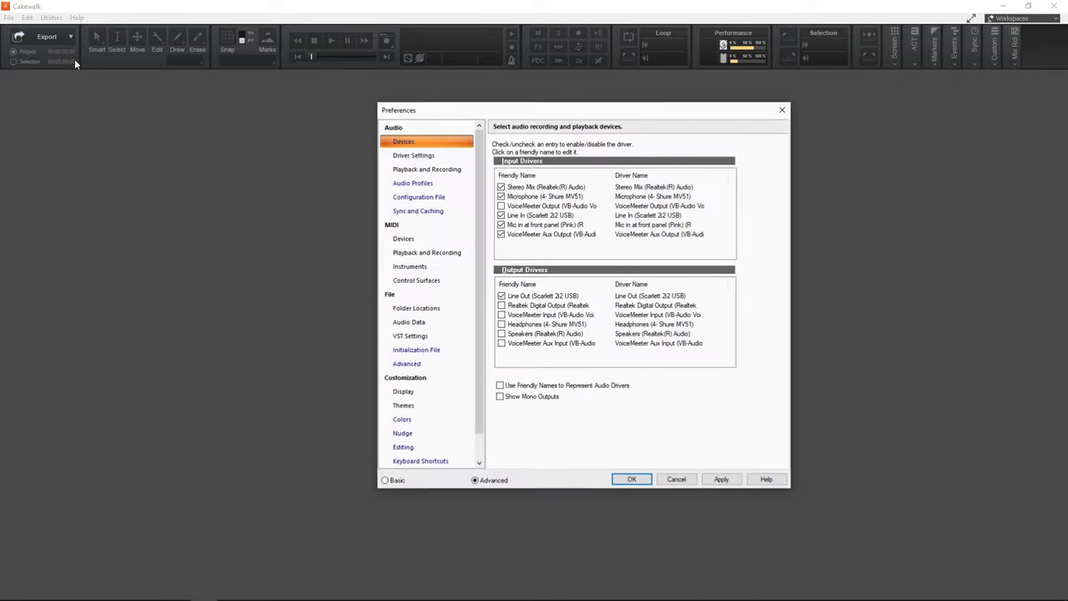
click(393, 170)
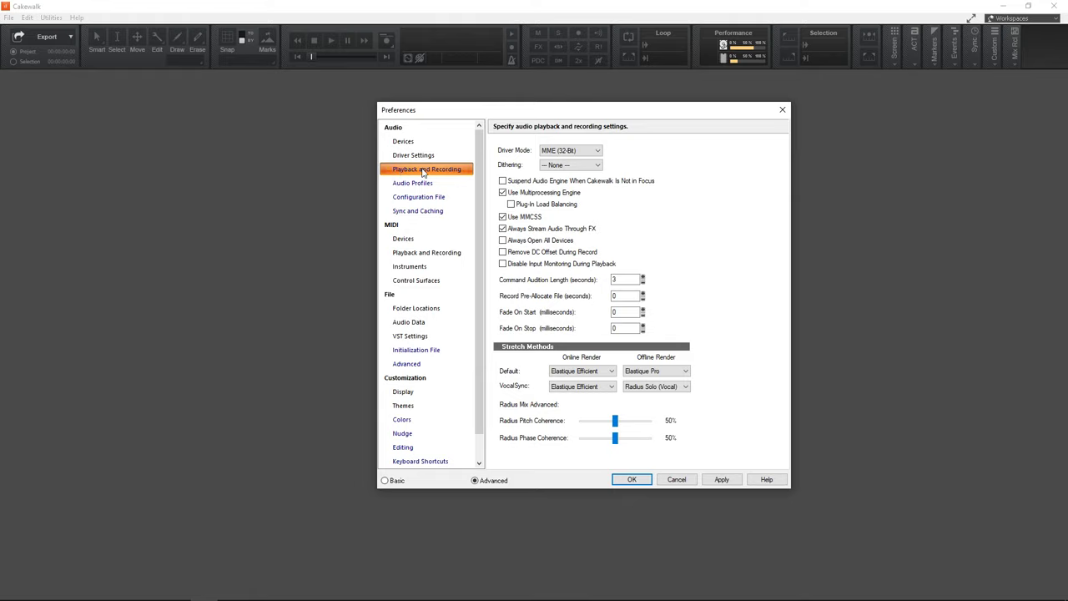
click(542, 151)
Set the default sampling rate to 44100, apply it, and view the MIDI devices
click(404, 142)
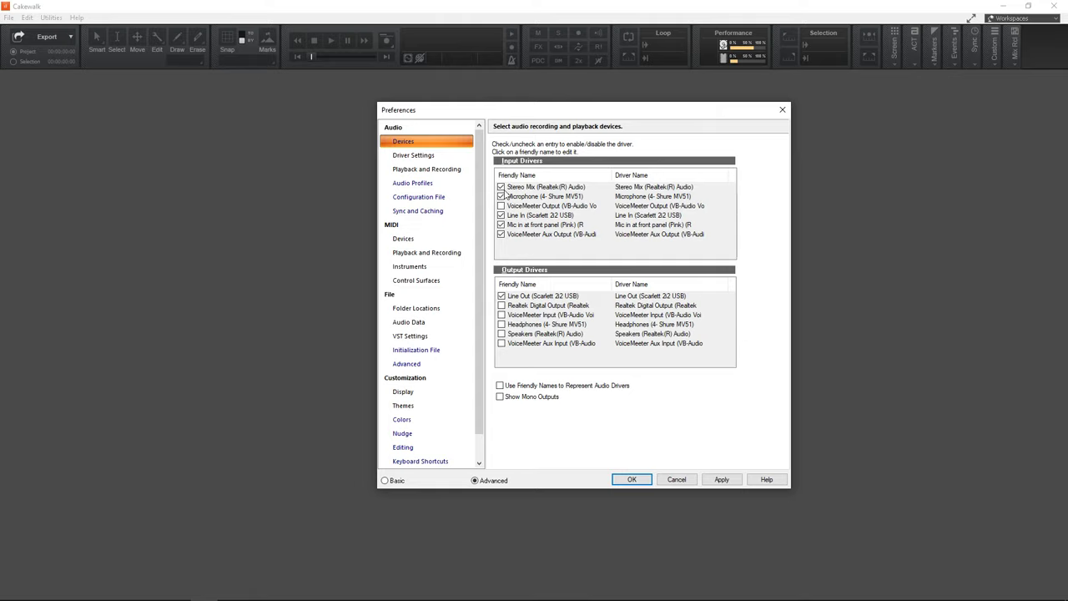
click(414, 156)
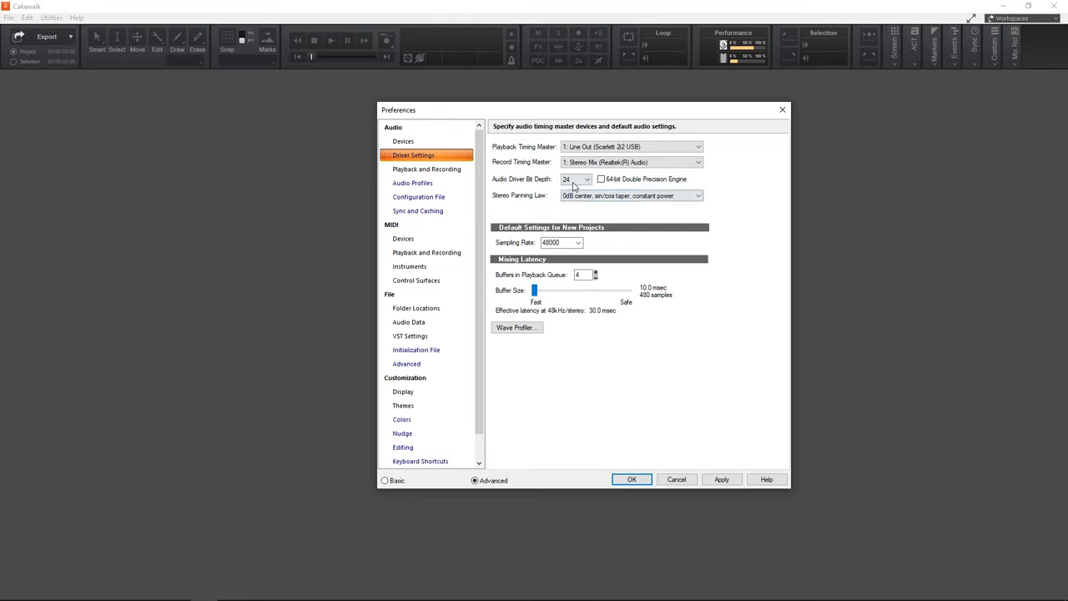
click(561, 242)
click(555, 253)
click(721, 480)
click(404, 242)
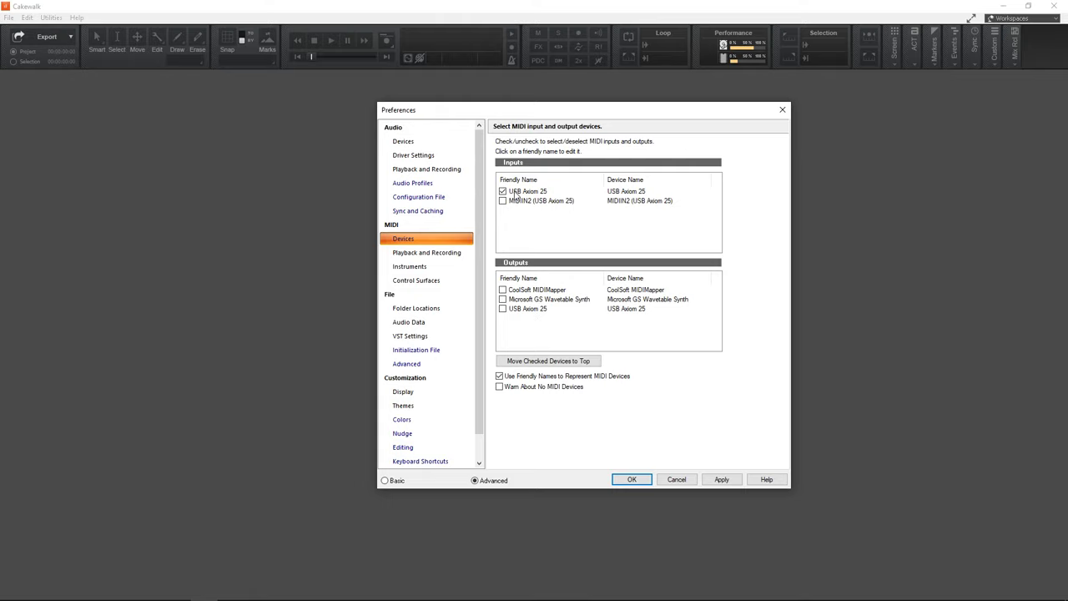
Apply the MIDI device settings and show the VST Settings page
click(728, 482)
click(409, 338)
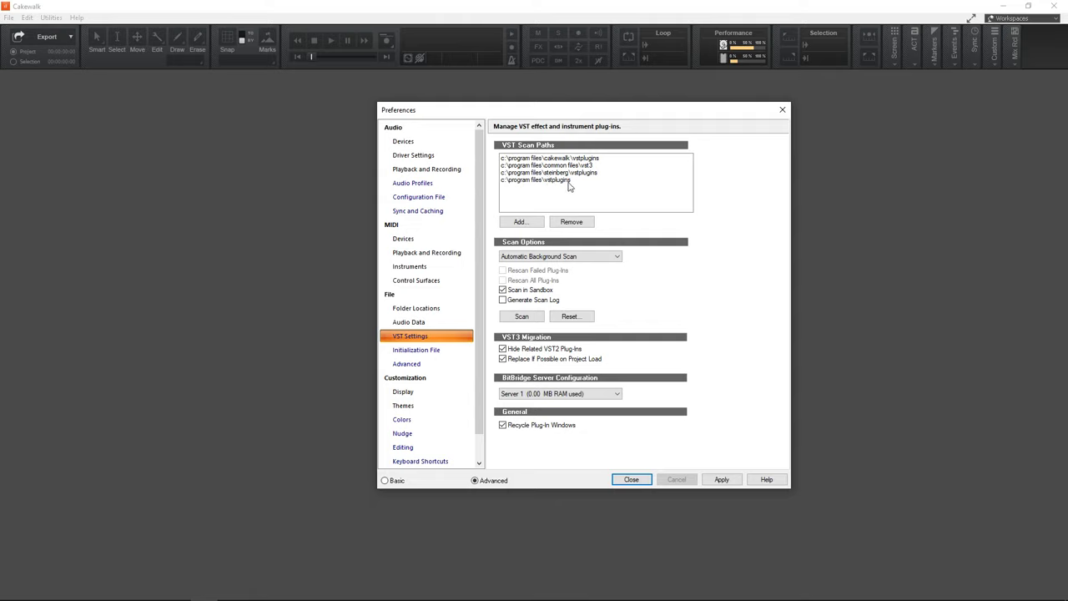
Add C:\Program Files\VSTPlugIns as a VST scan path, apply, and close Preferences
click(520, 222)
click(506, 276)
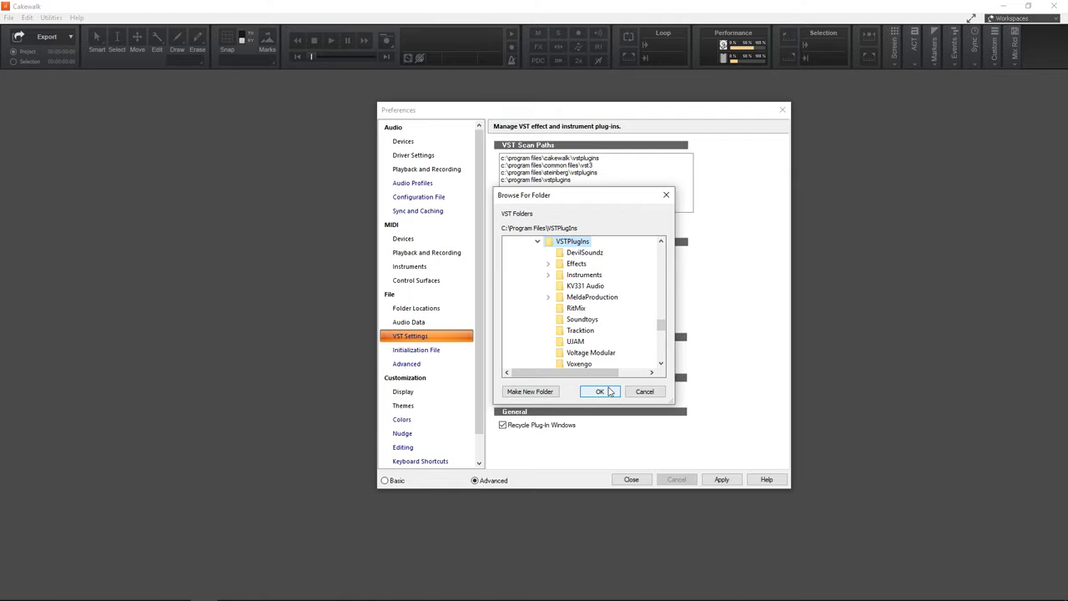
click(610, 392)
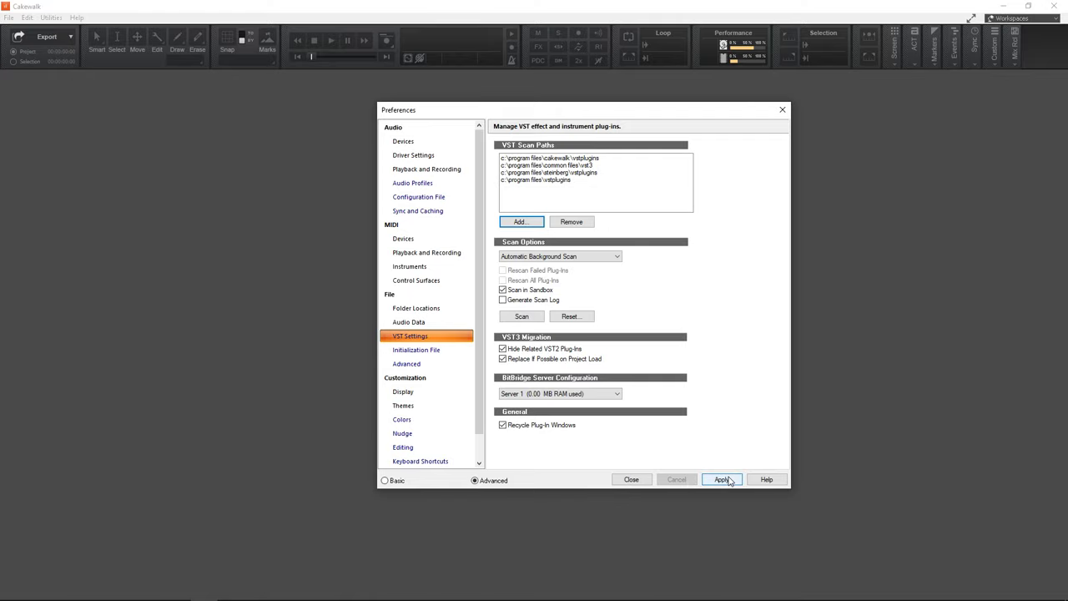
click(722, 481)
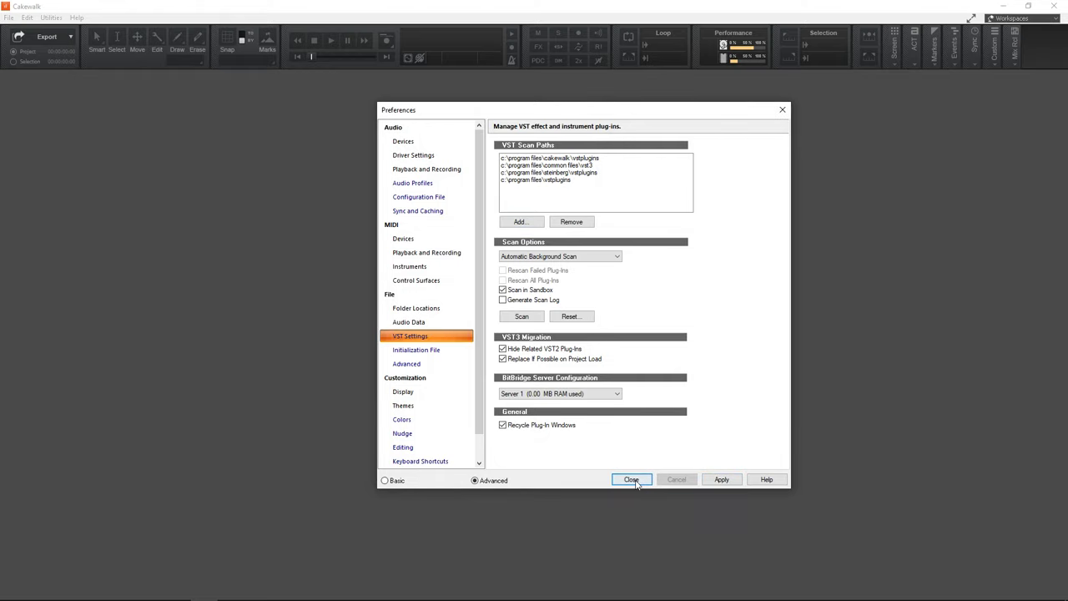
click(632, 481)
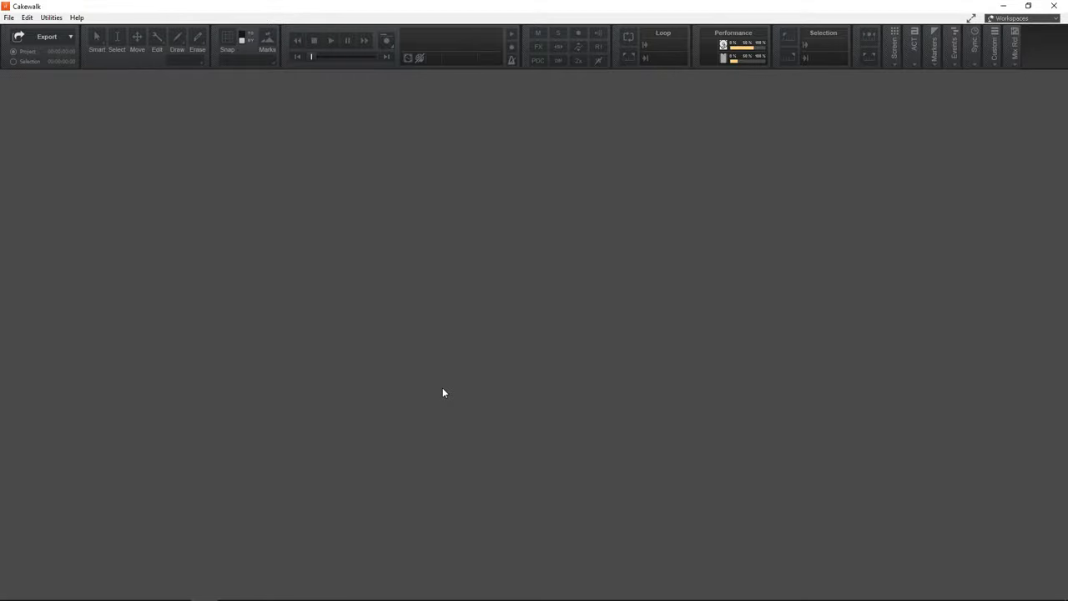
Create a new project from the Empty Project.cwt template
click(744, 256)
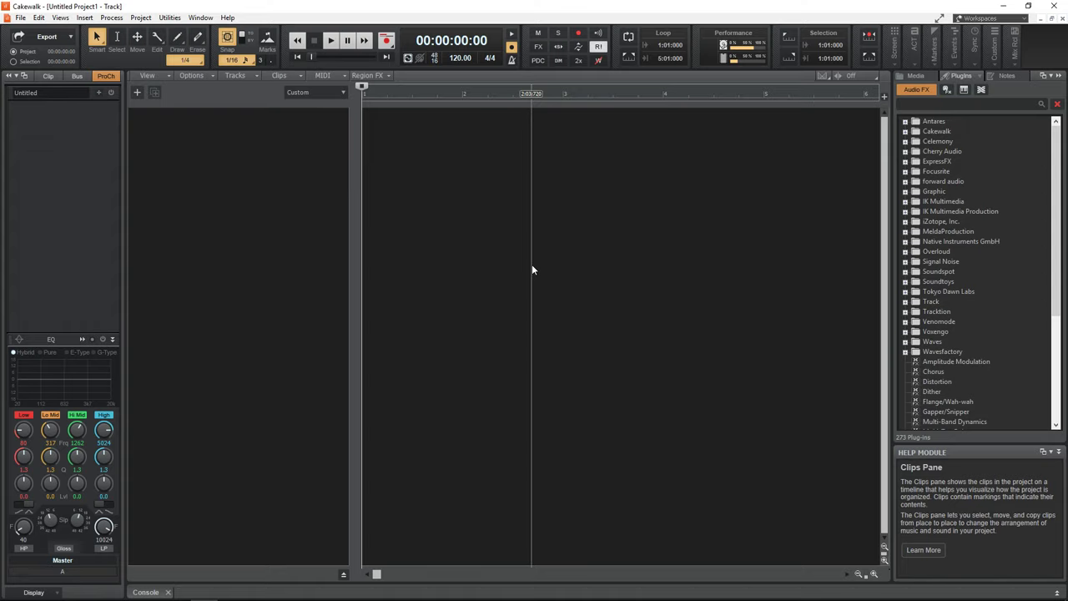
click(225, 193)
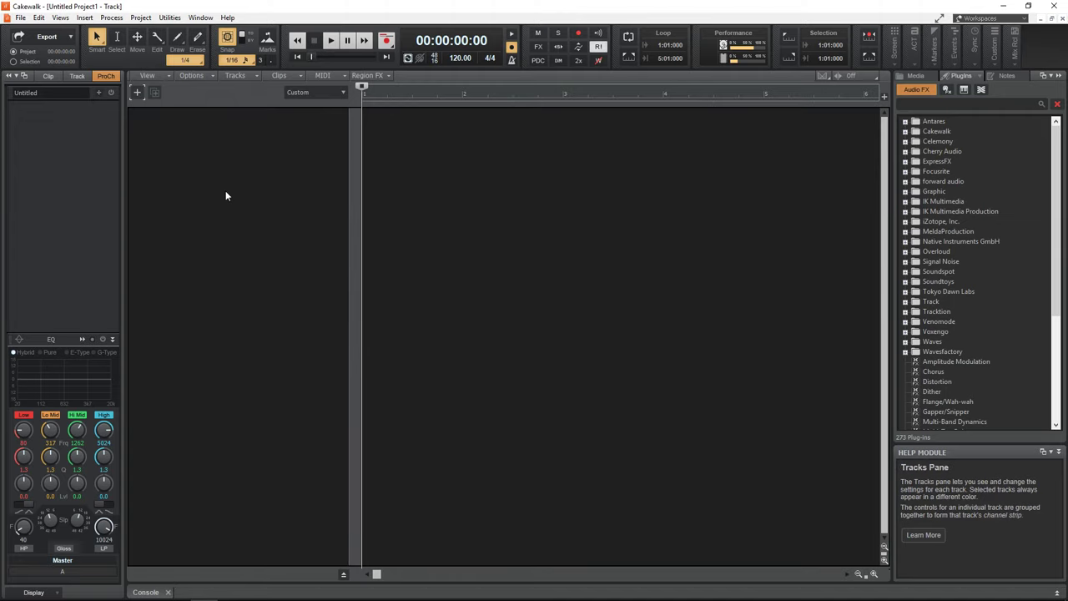
Add an instrument track using the Drums > SI-Drum Kit instrument
click(138, 93)
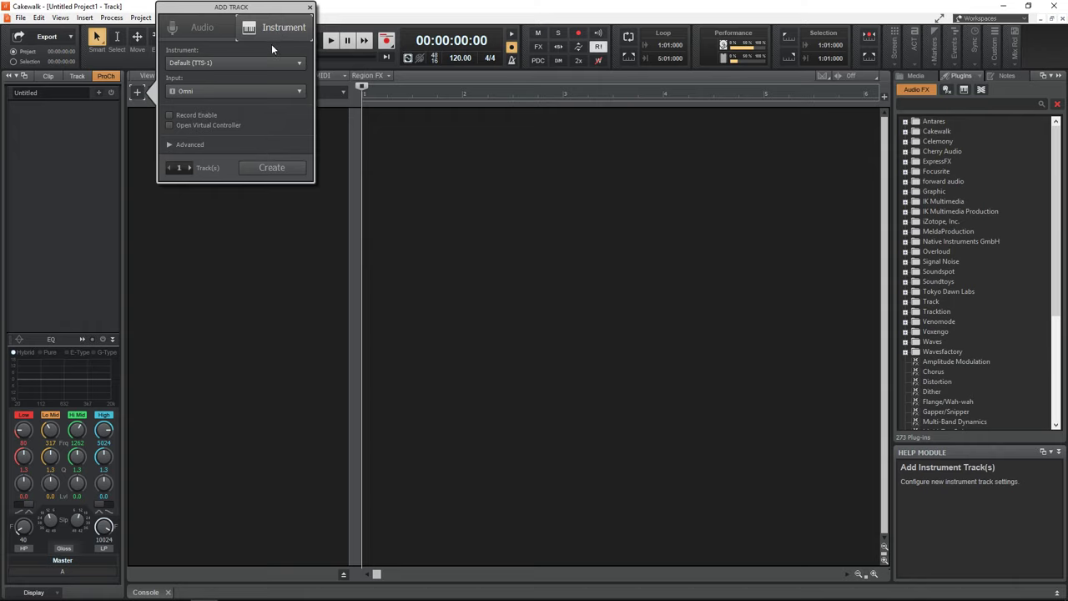
click(244, 63)
mouse_move(240, 173)
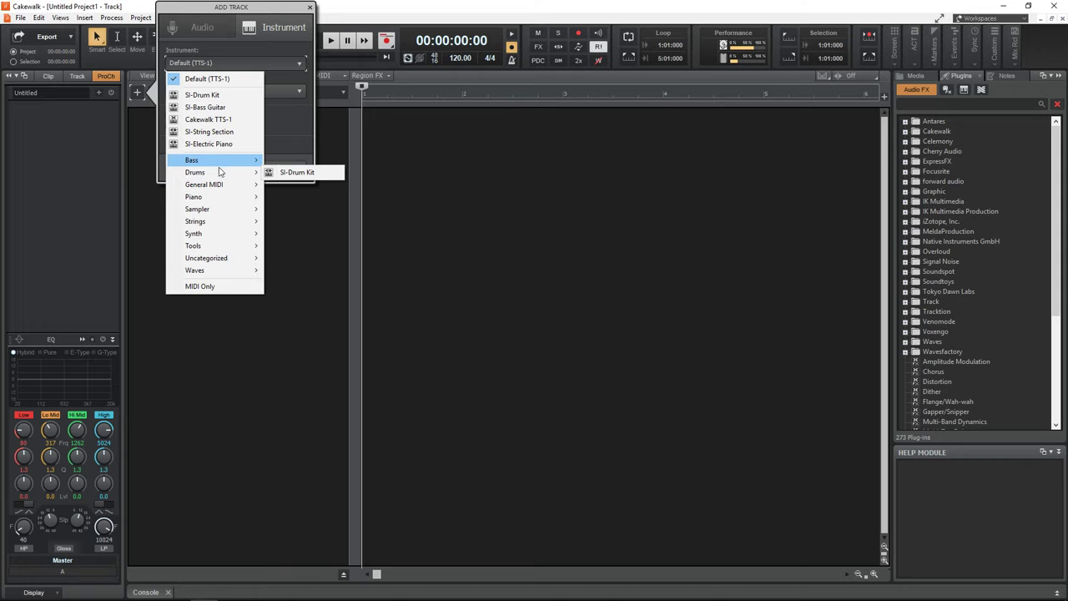
click(293, 173)
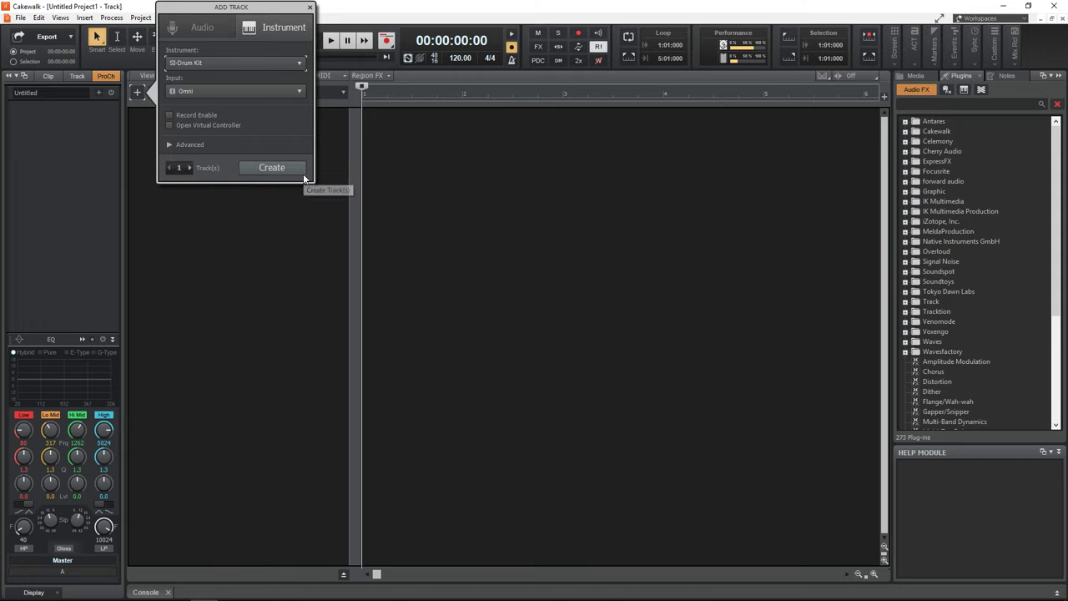
click(288, 170)
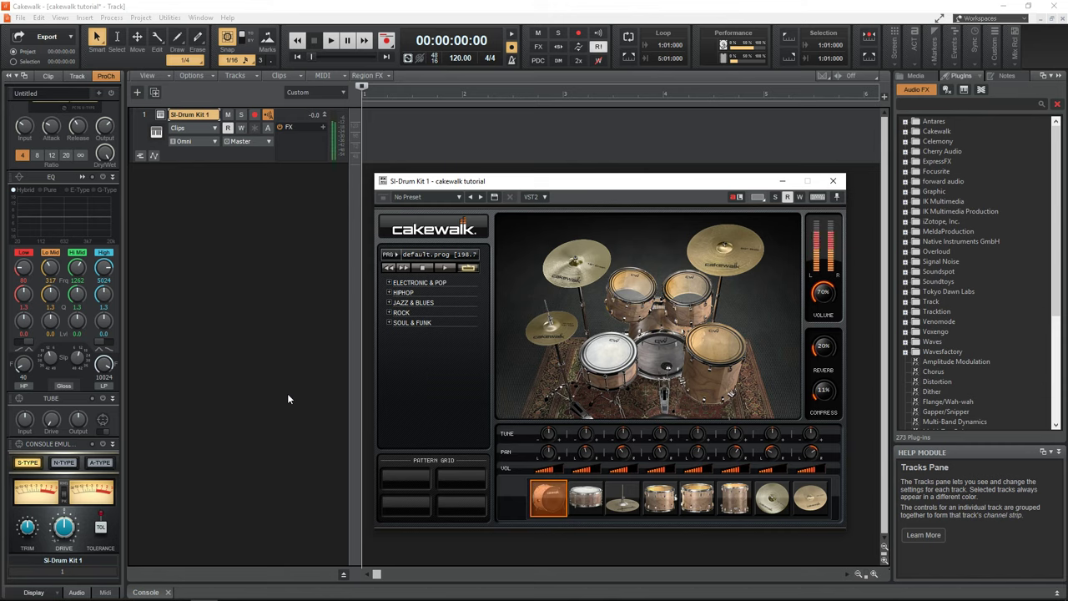
Arm SI-Drum Kit 1 for recording and enable the metronome during playback
click(254, 115)
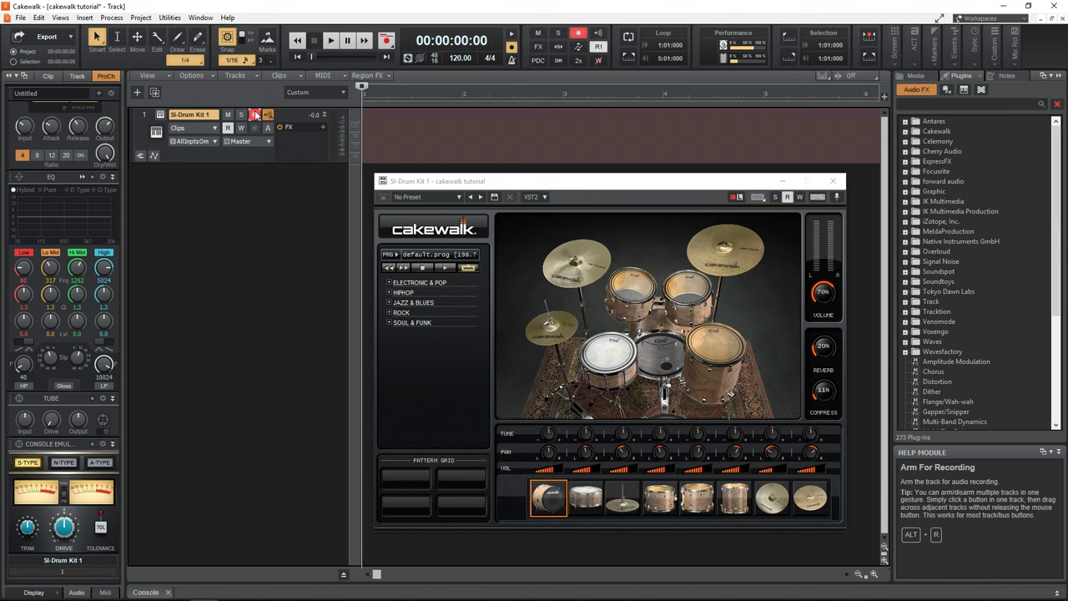
click(511, 64)
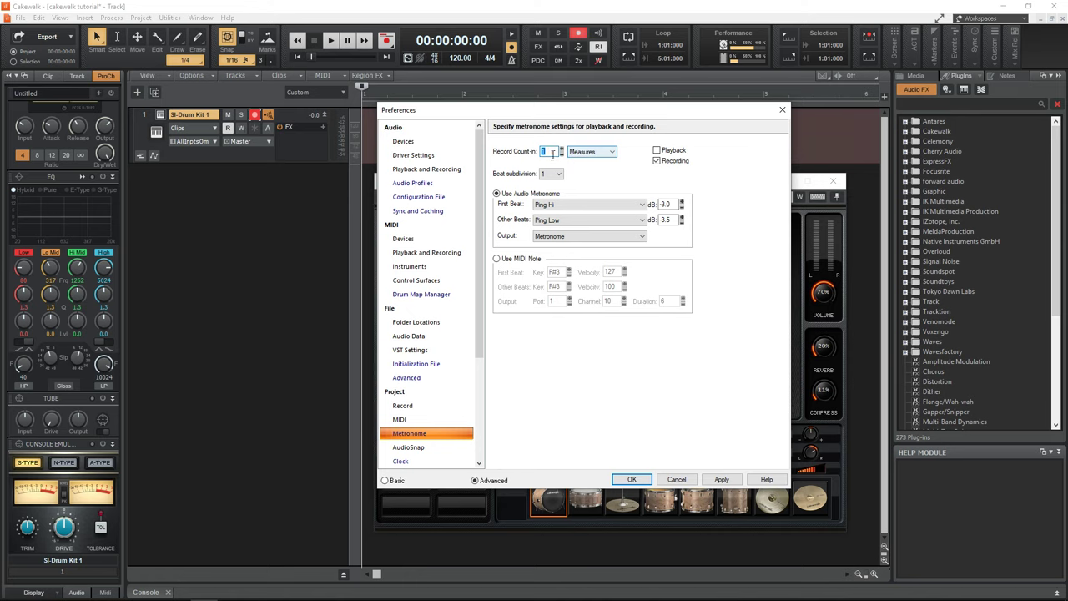
click(632, 480)
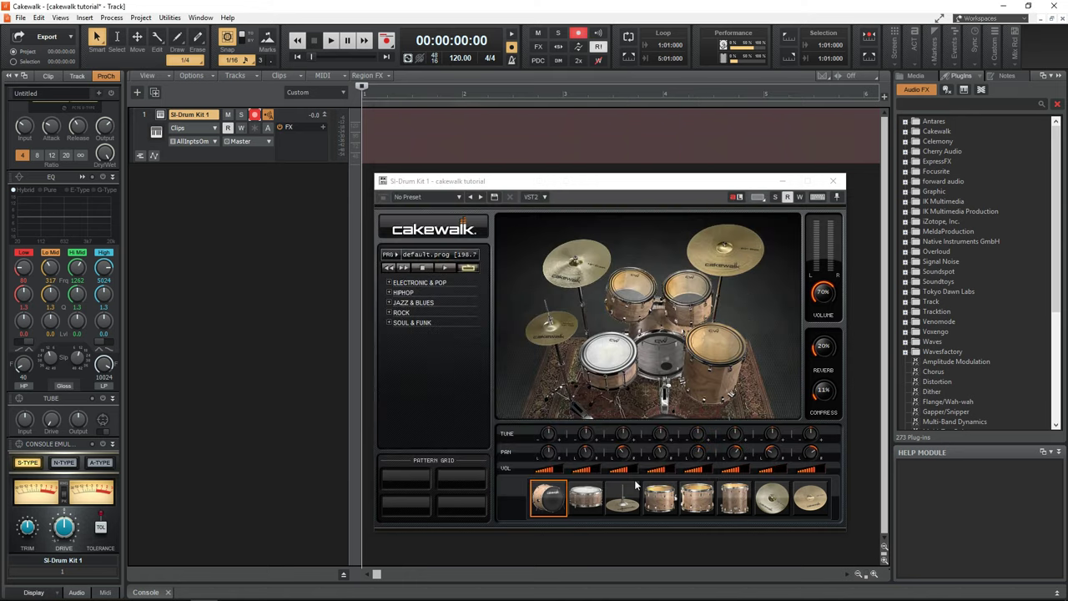
click(516, 37)
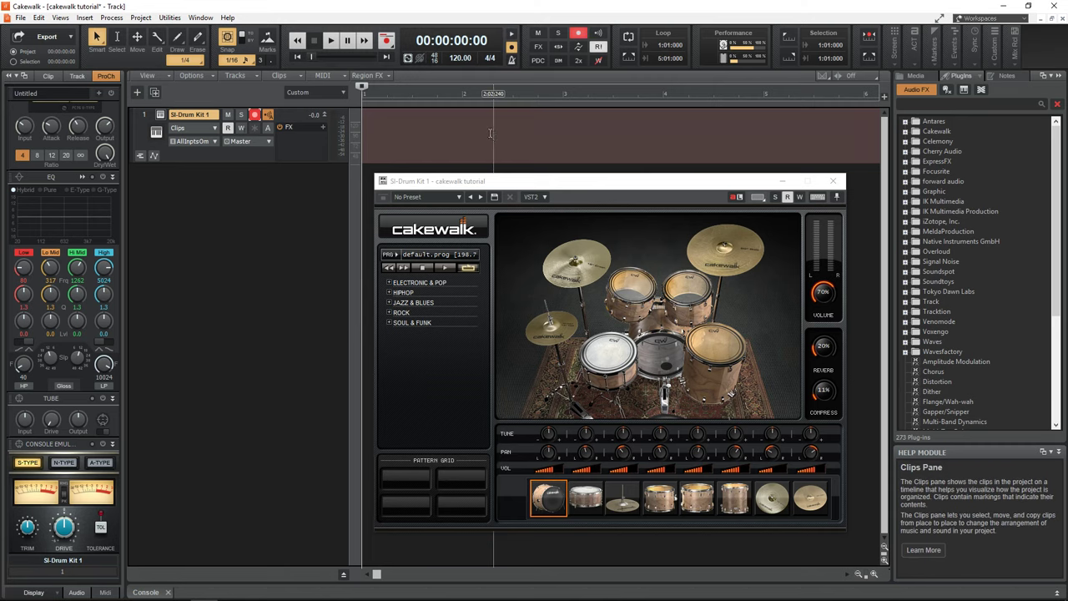
Set the recording mode to Sound on Sound and start recording the drum part
right_click(390, 43)
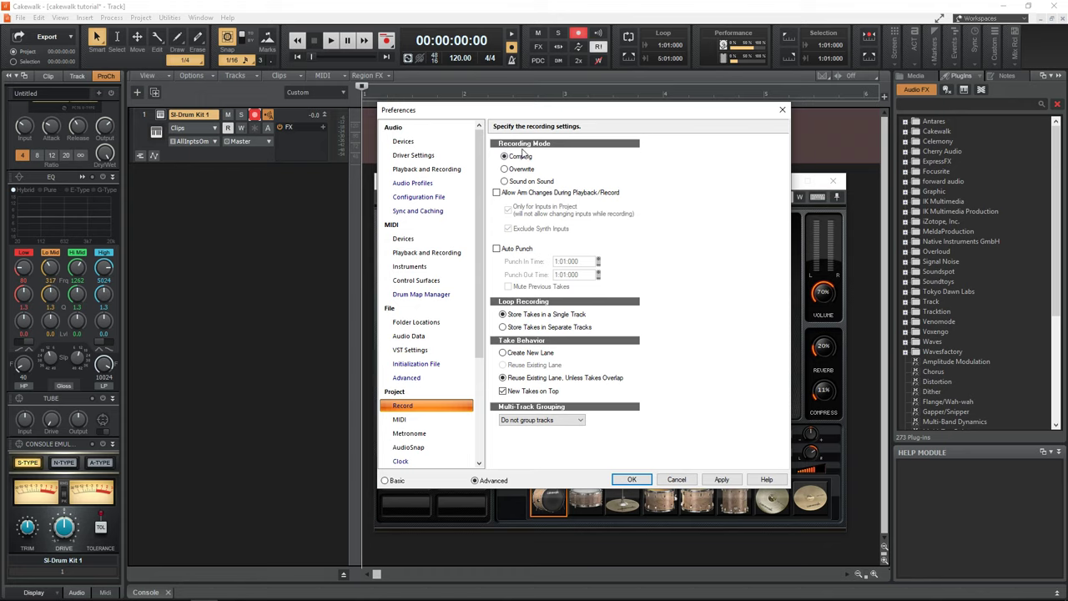
click(505, 181)
click(639, 479)
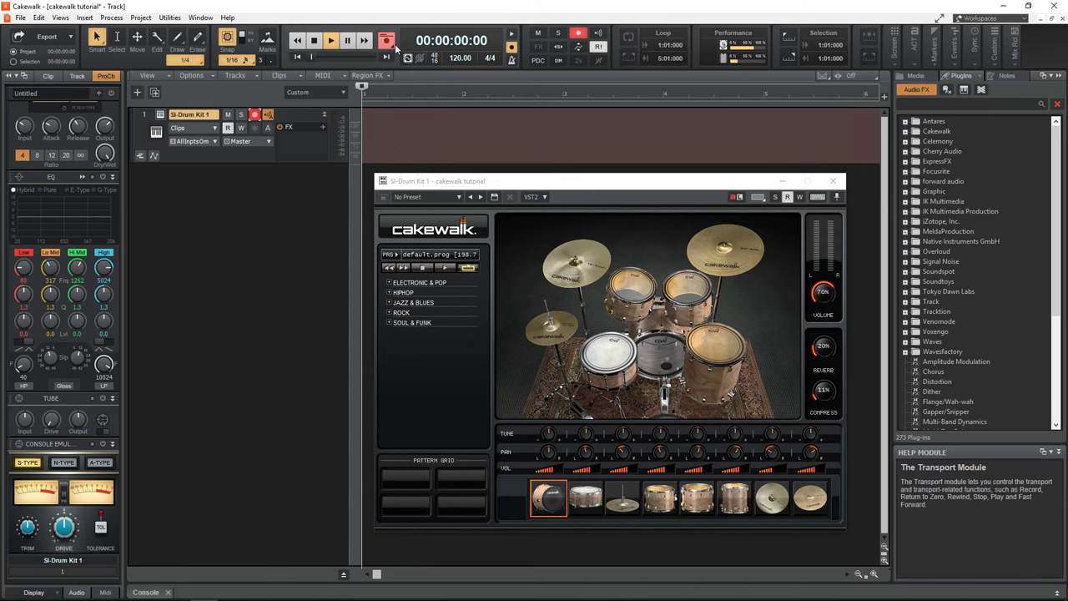
click(395, 47)
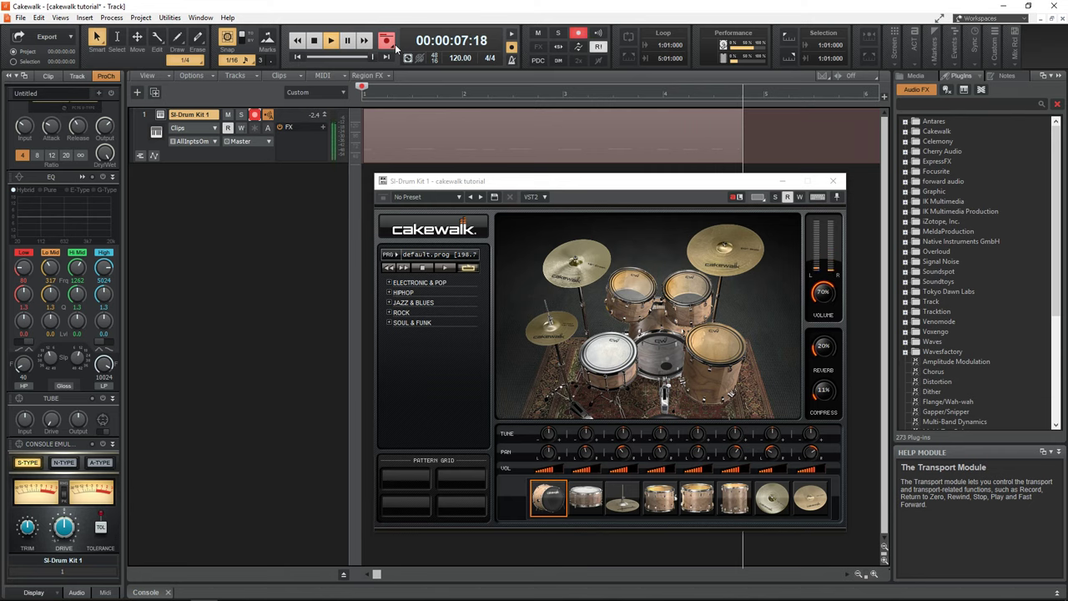
Stop the drum recording and open the Quantize dialog's duration list
key(space)
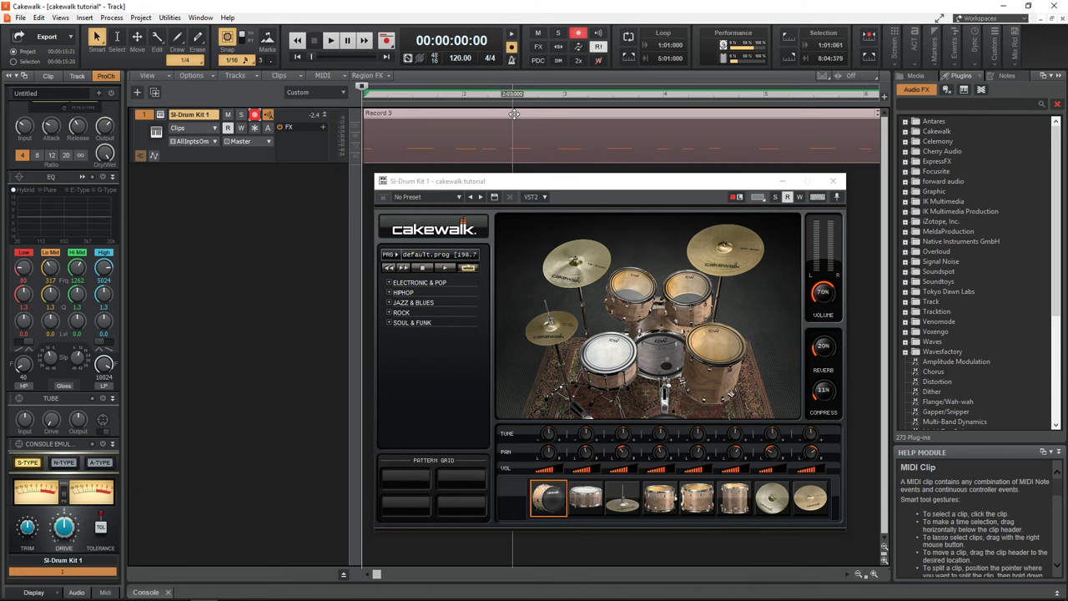
key(q)
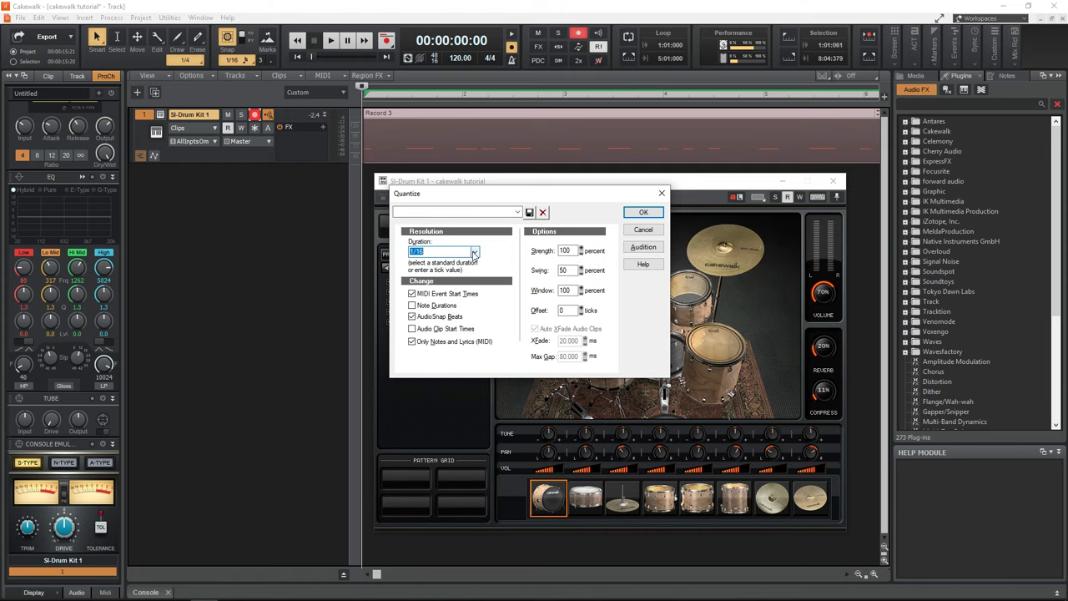
click(474, 253)
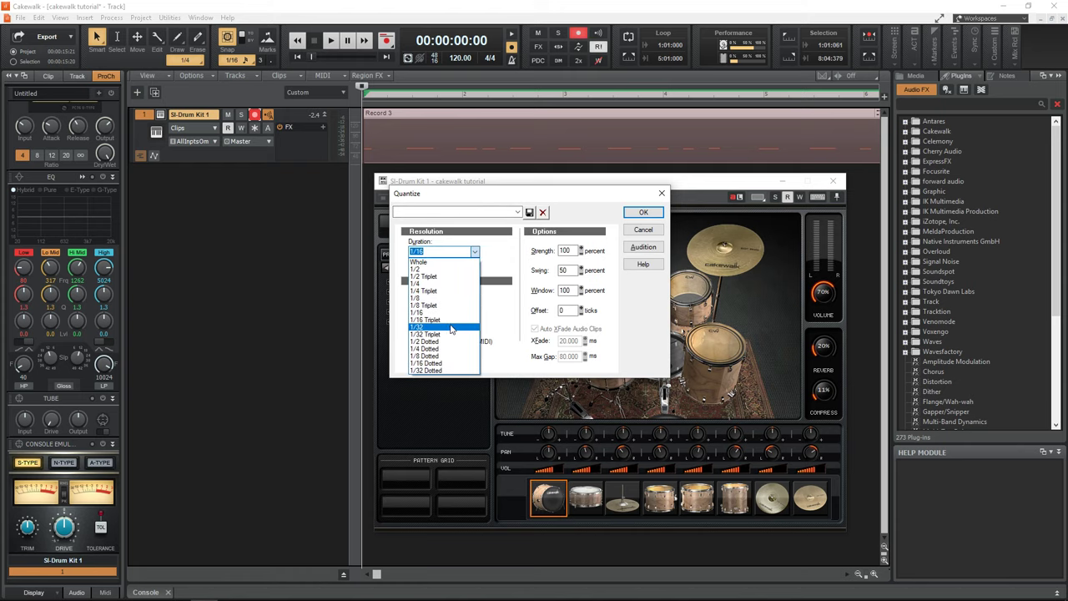
Quantize the recorded drum notes to 1/8 and open the clip in the Piano Roll
click(444, 298)
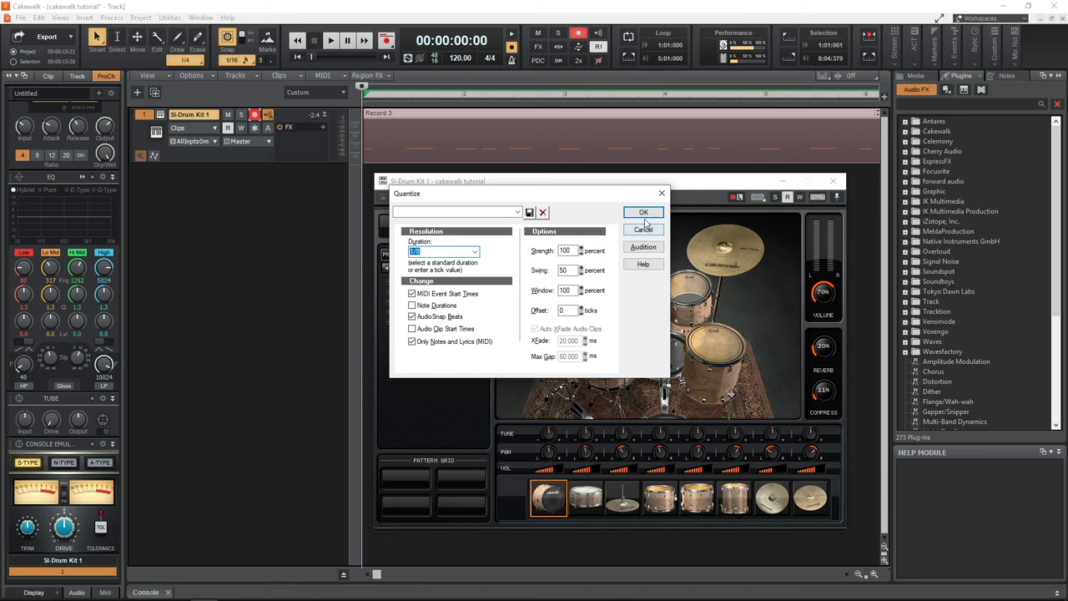
click(643, 212)
double_click(809, 150)
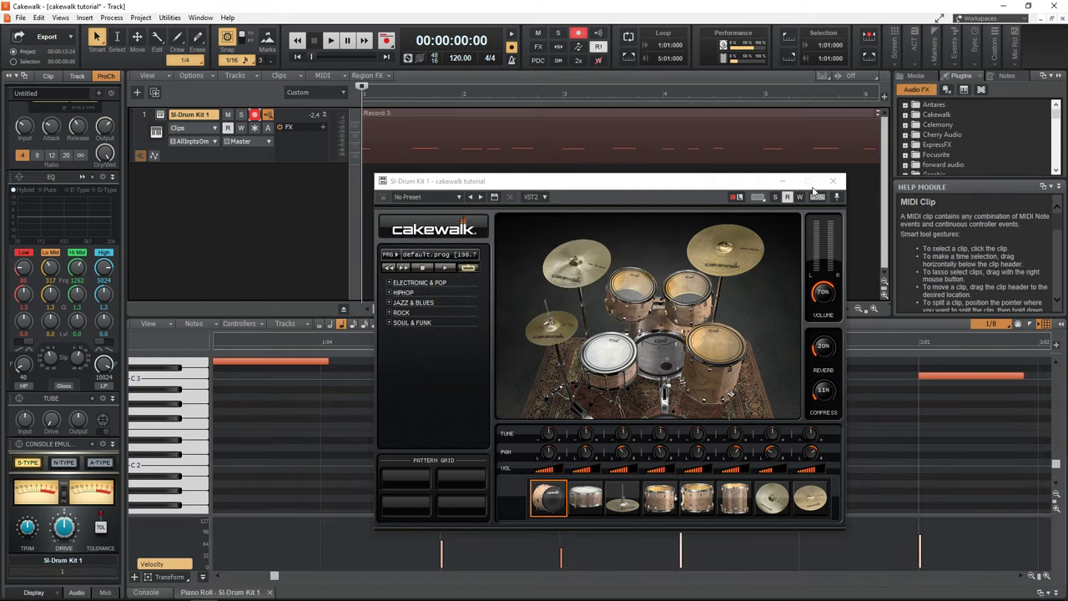
click(833, 181)
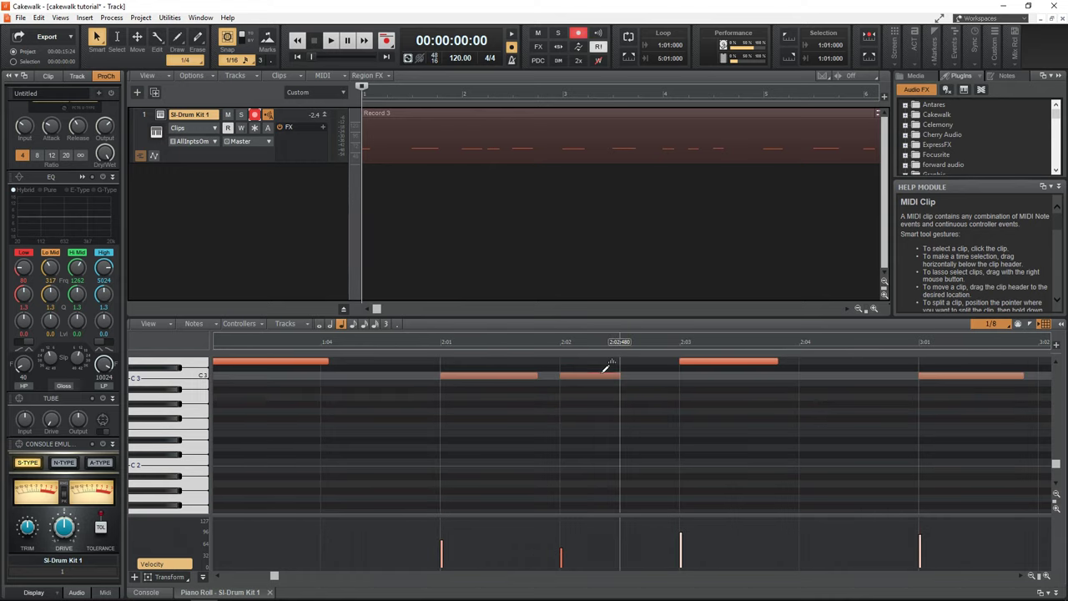
Record a second drum take (Record 4) and snap its notes to the beat
key(d)
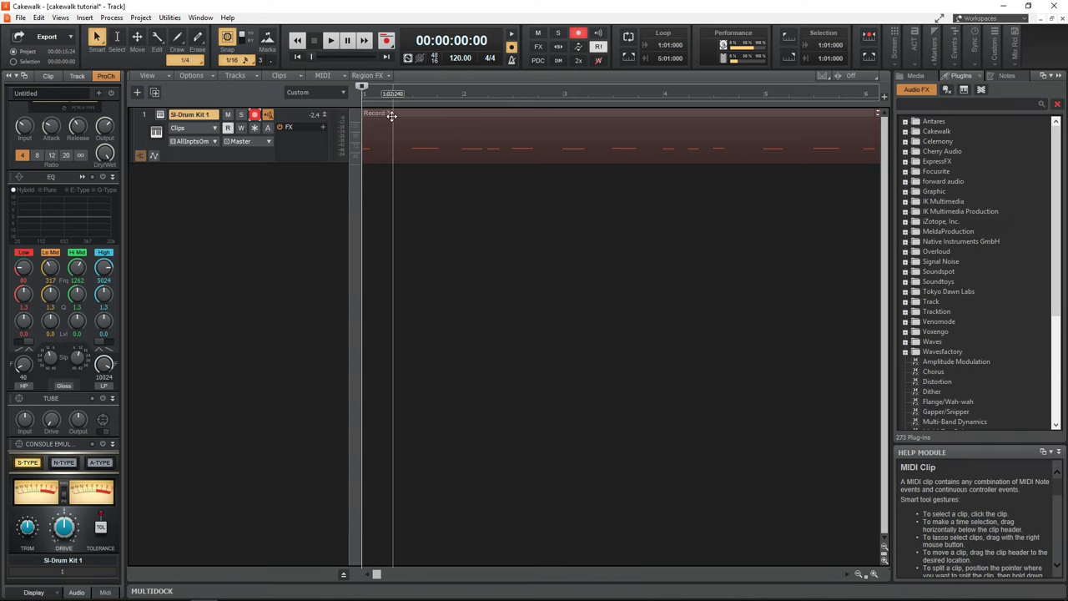
click(387, 42)
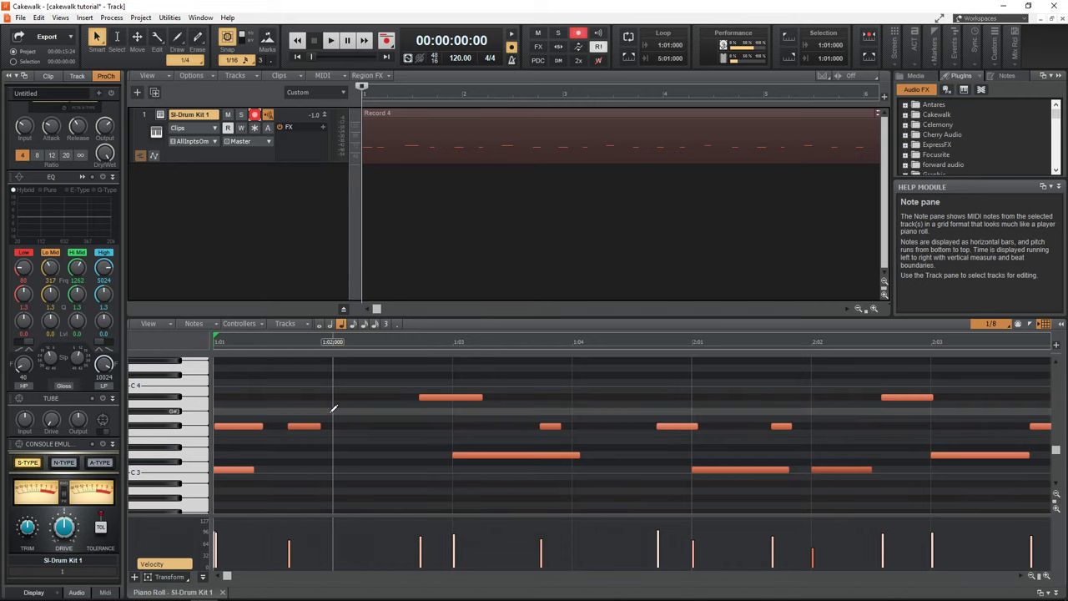
key(ctrl+z)
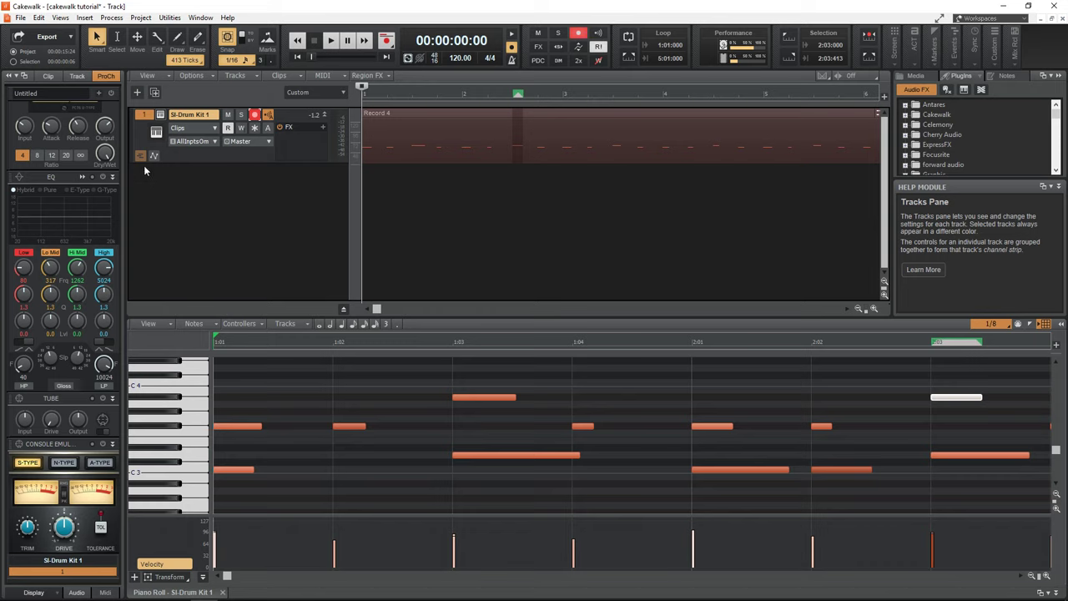
Add an instrument track with the Bass > SI-Bass Guitar instrument
click(138, 92)
click(275, 40)
click(278, 77)
mouse_move(242, 174)
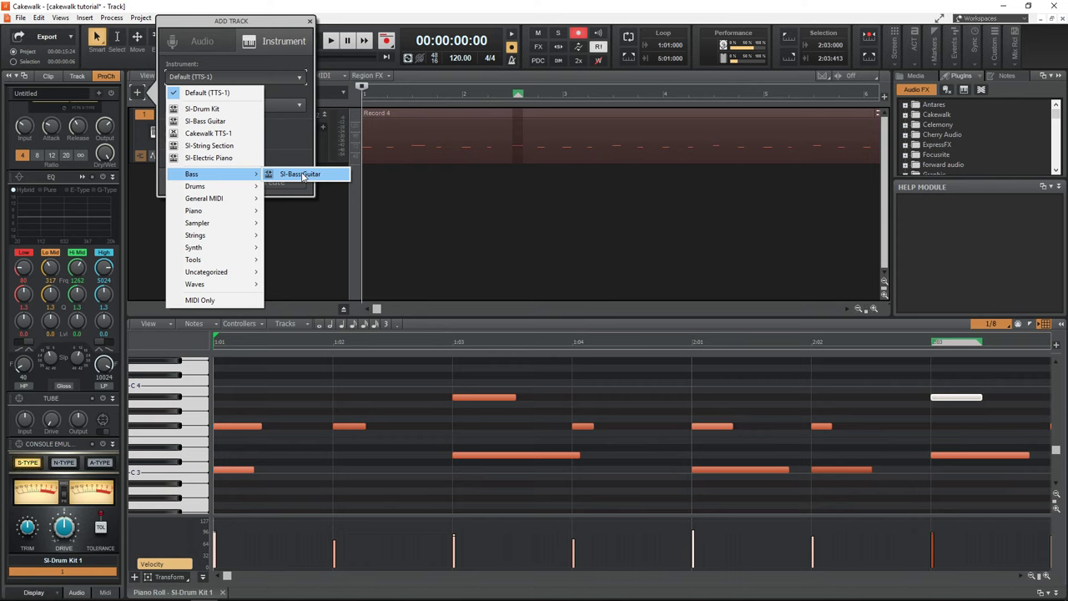
click(302, 174)
click(276, 181)
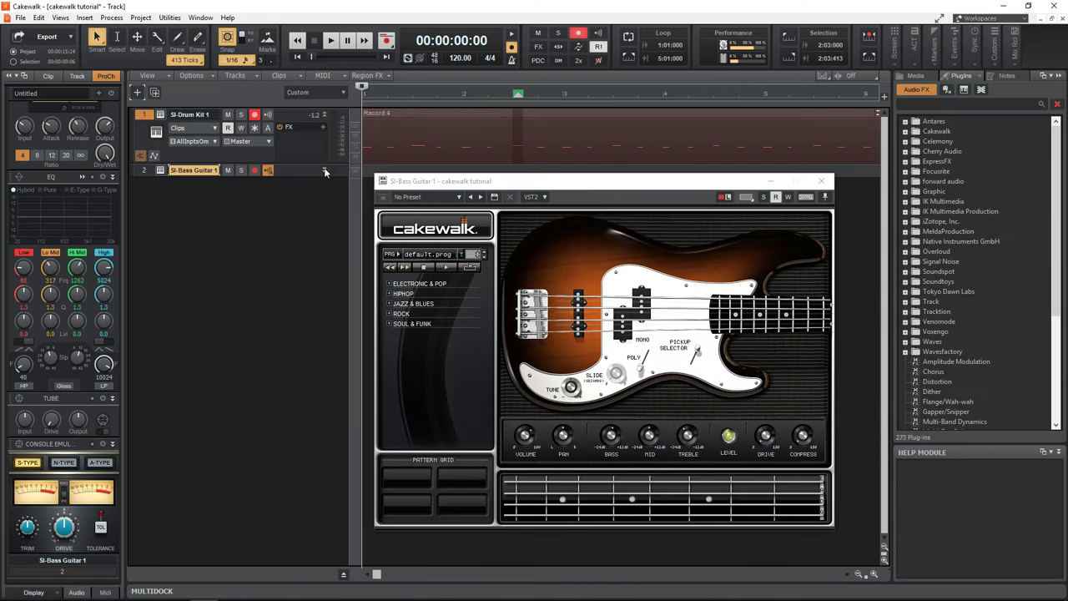
Close the bass synth window, disarm the drum track, and set the now time in the bass lane
click(325, 172)
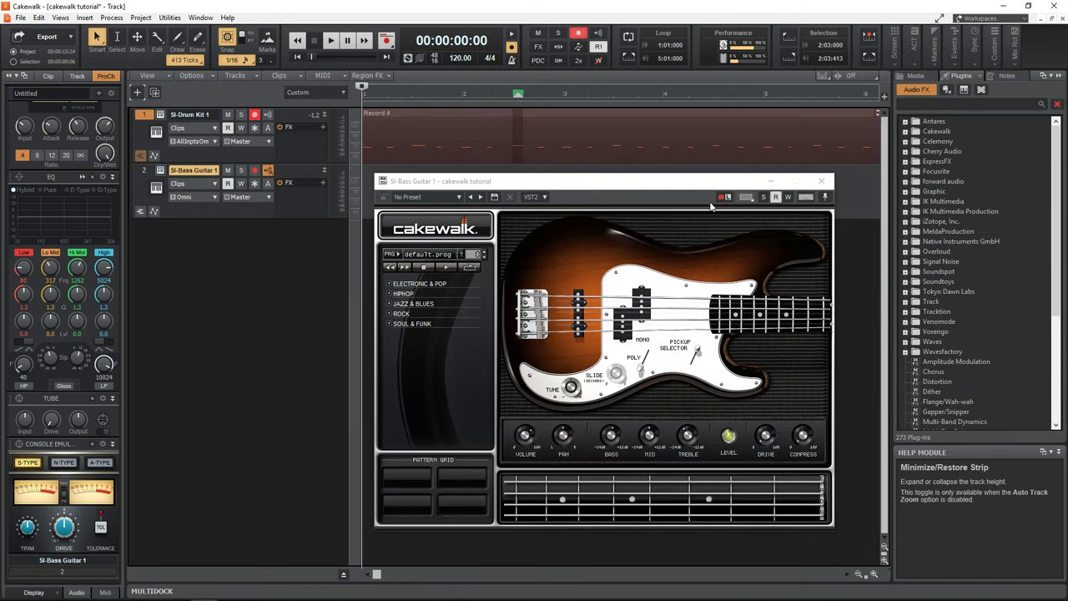
click(821, 180)
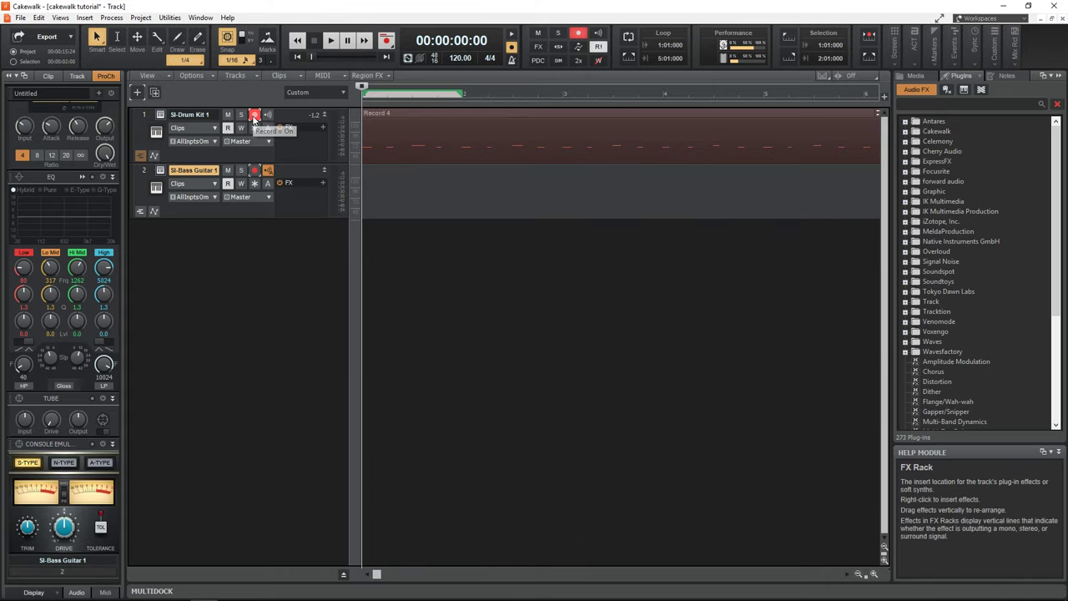
click(254, 115)
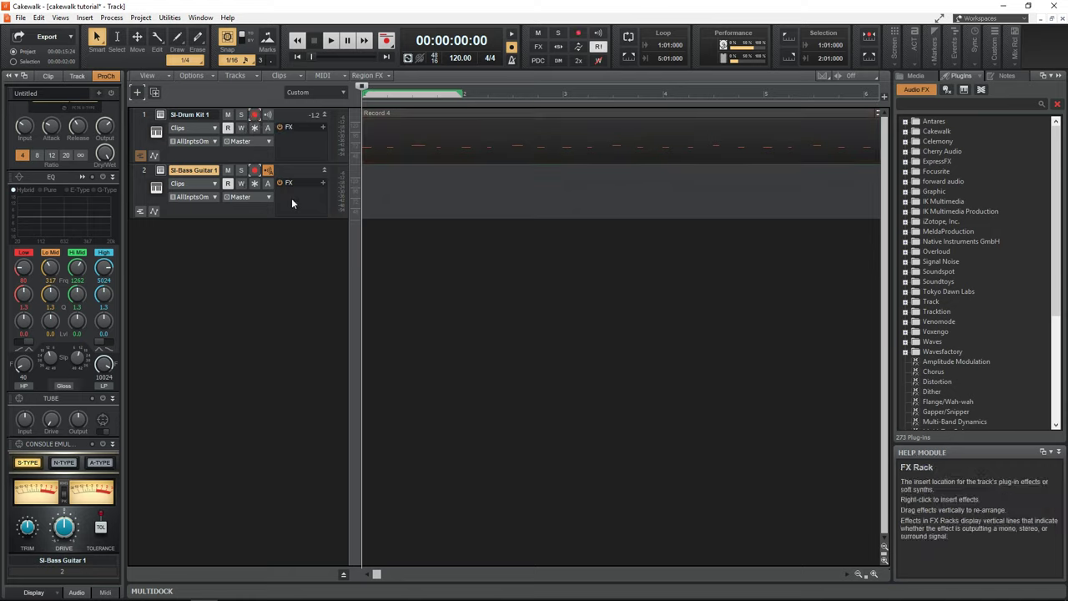
click(385, 206)
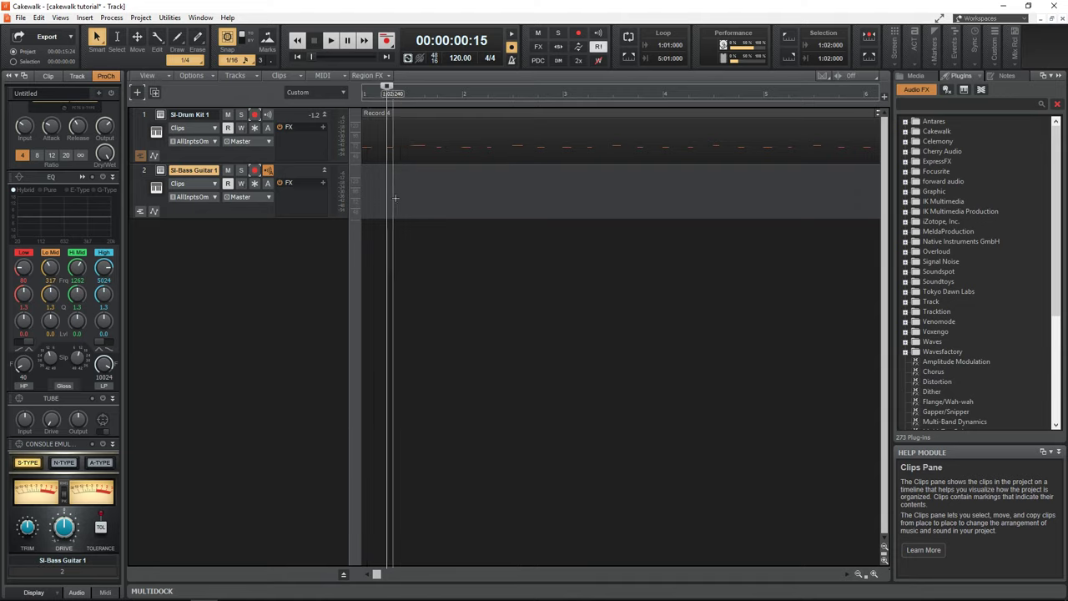
Open the SI-Bass Guitar track in the Piano Roll view
right_click(395, 197)
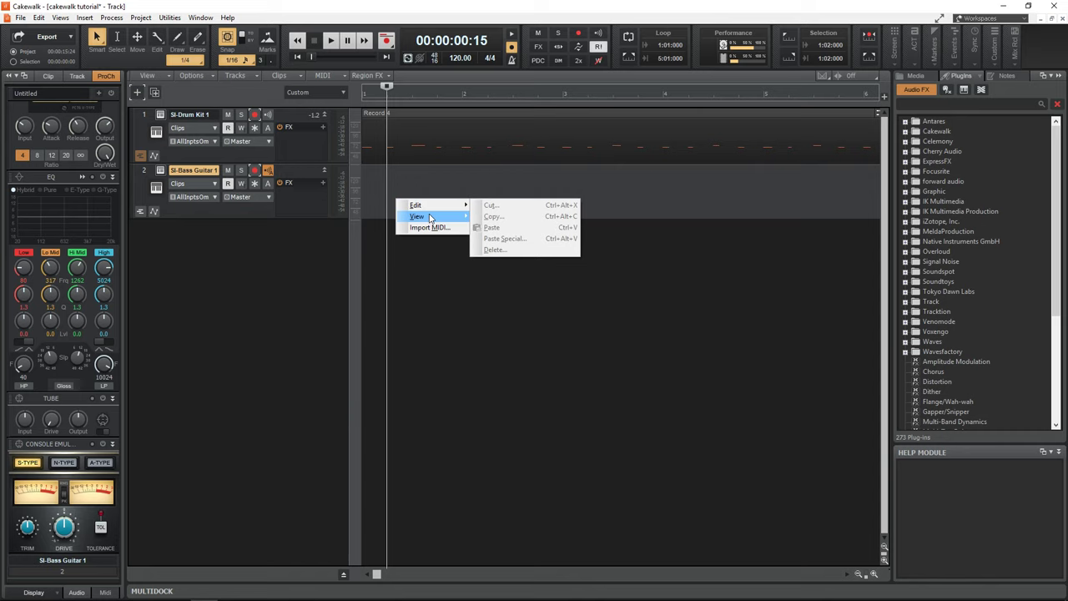
mouse_move(431, 219)
click(492, 216)
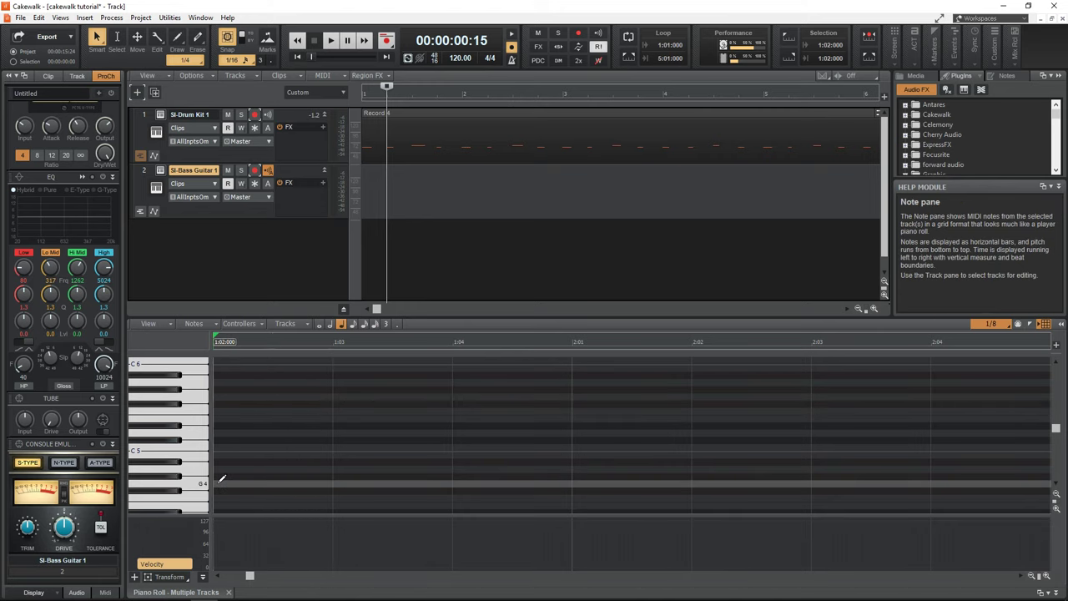
Draw two G4 bass notes, the second spanning 1:04 to 2:01, and play from the start
drag(220, 479, 453, 482)
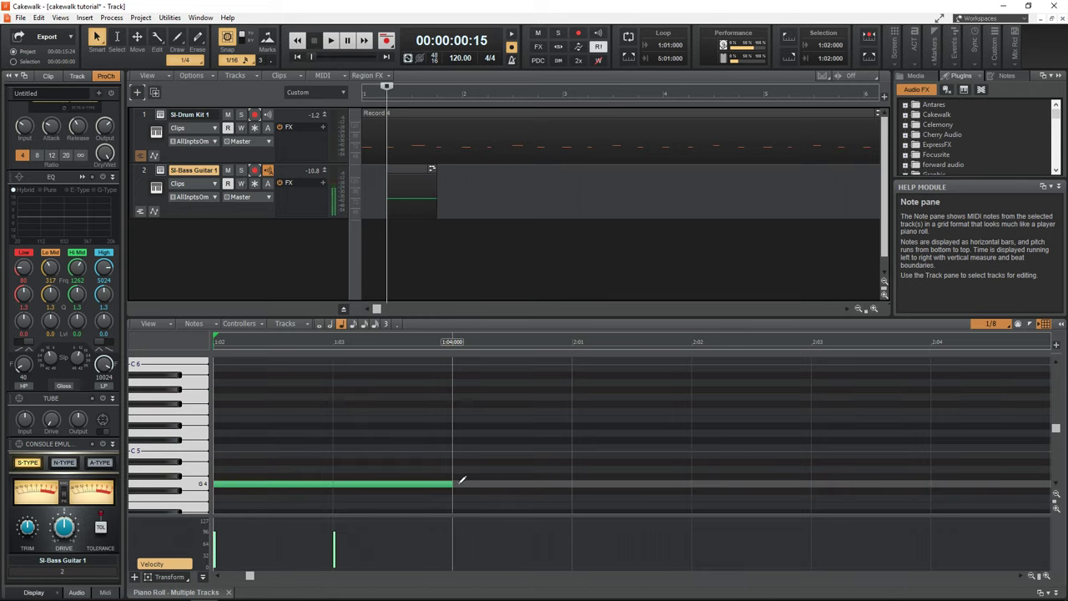
drag(457, 483, 618, 481)
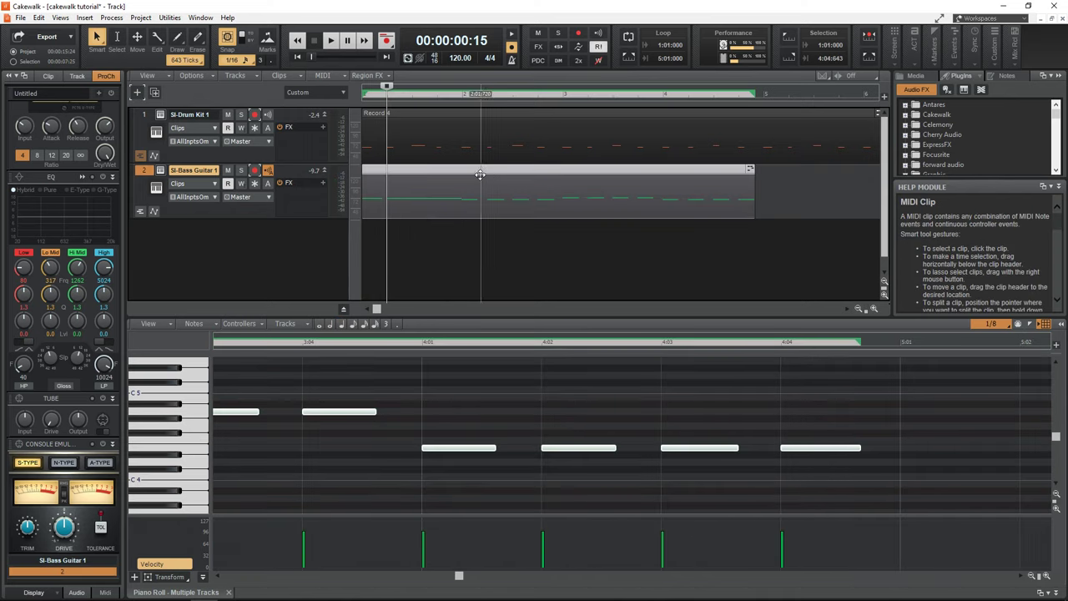
click(364, 138)
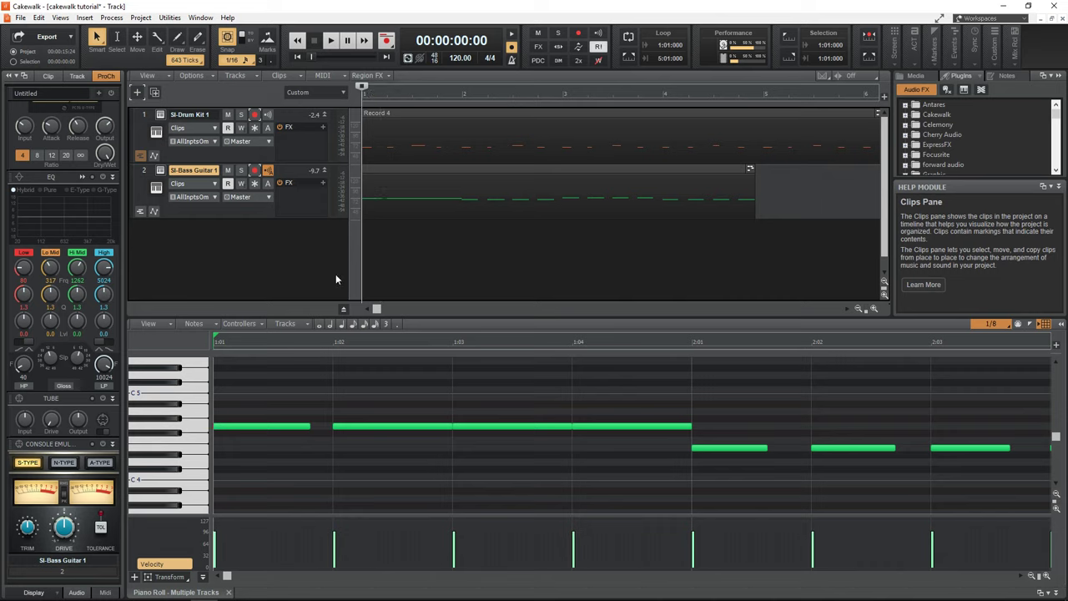
key(space)
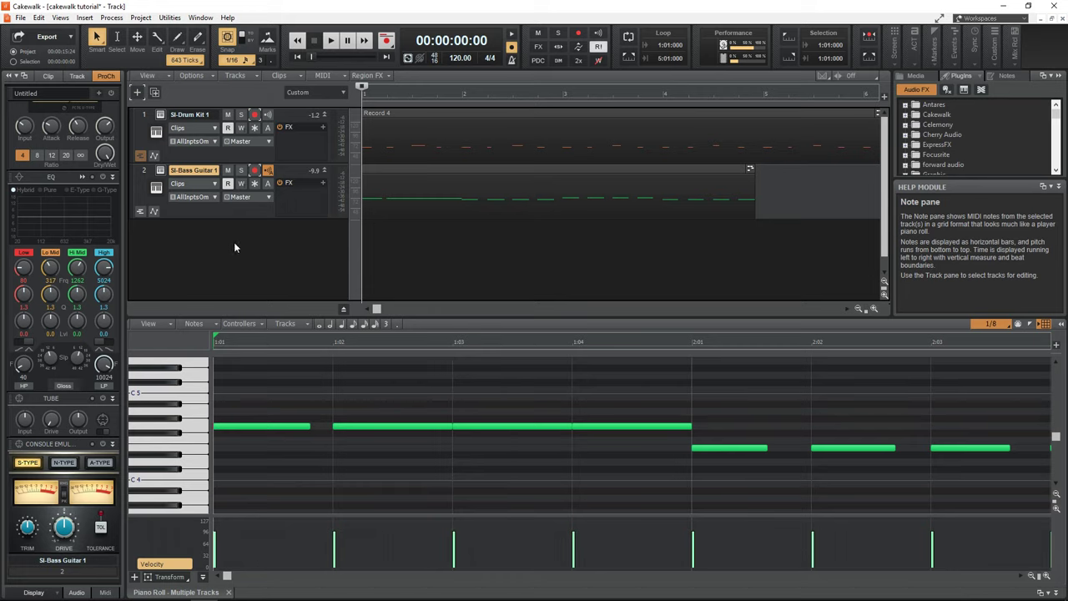
click(137, 92)
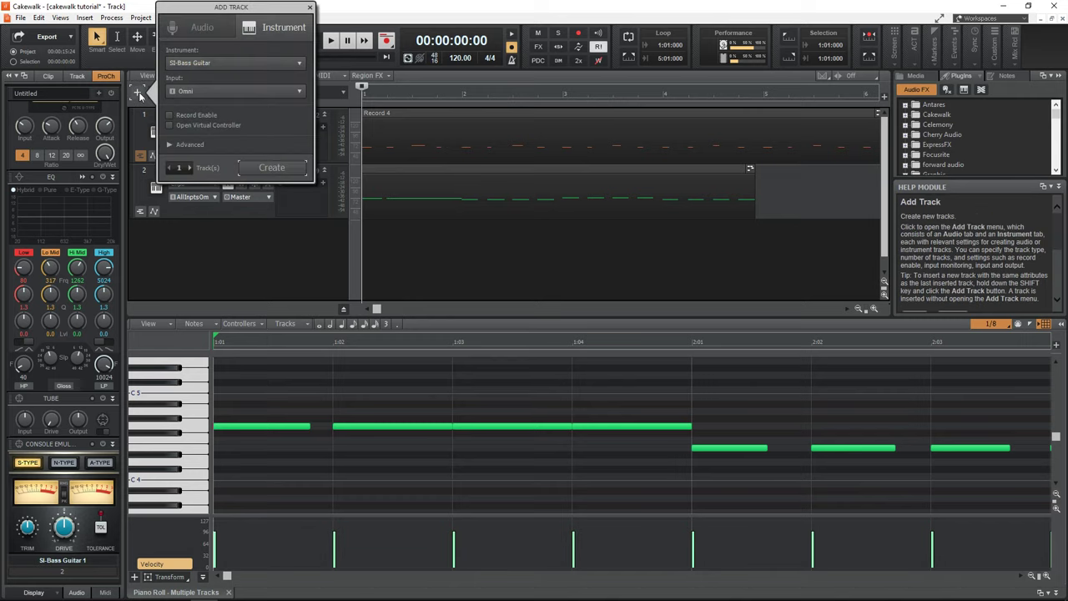
Create an audio track fed from MME Right Line In and turn on Track 3's input echo
click(202, 28)
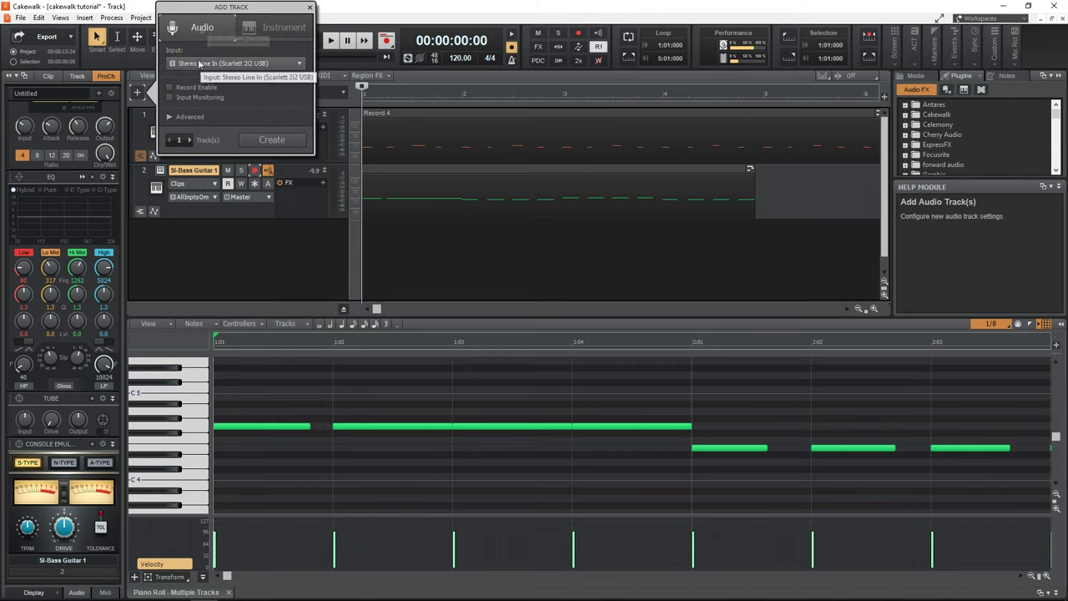
click(199, 64)
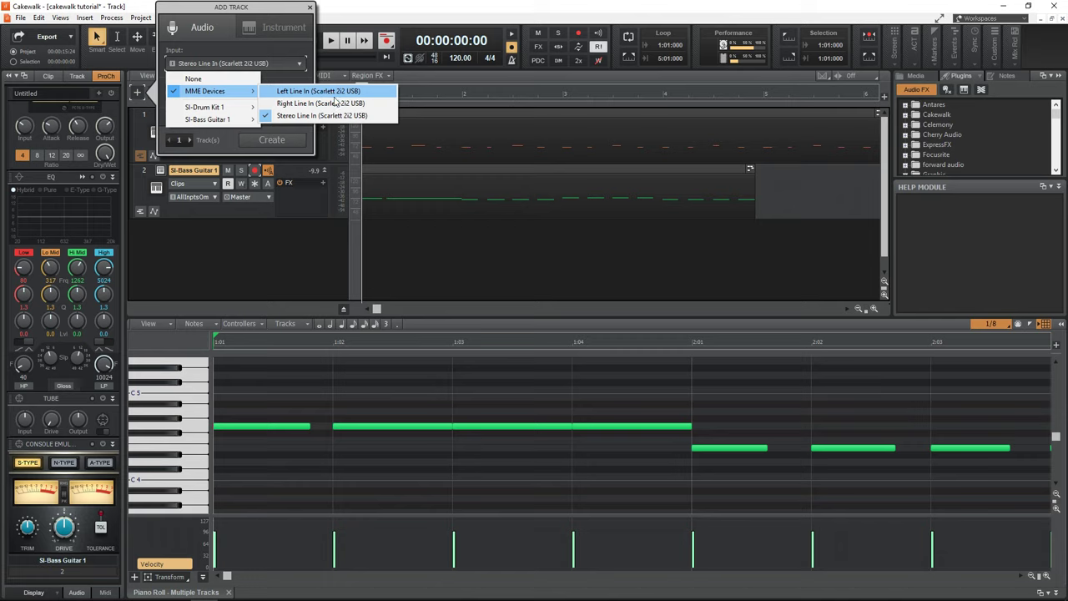
click(284, 104)
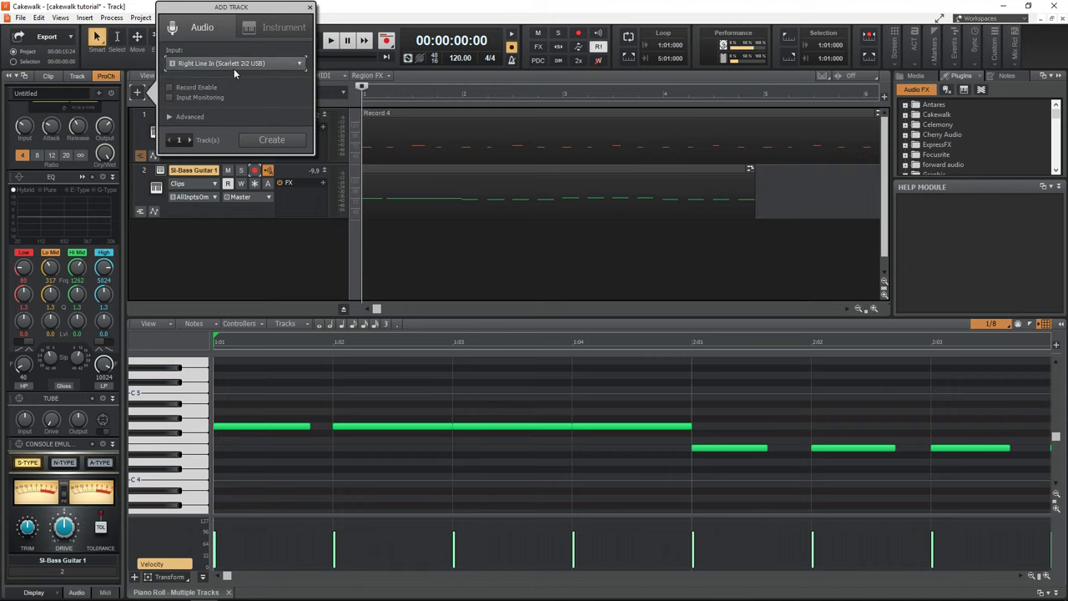
click(269, 140)
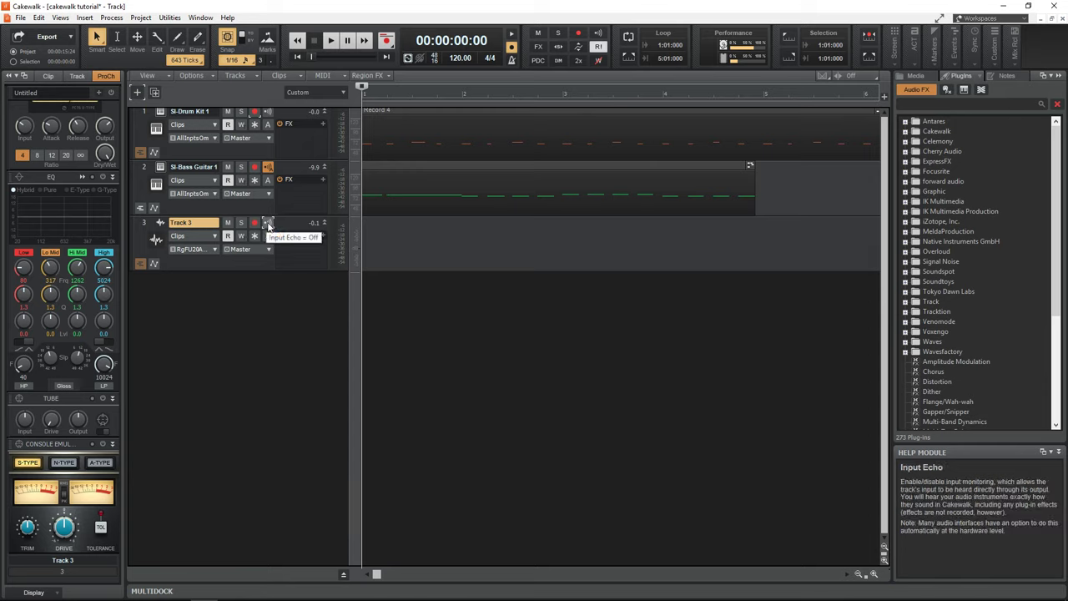
click(268, 223)
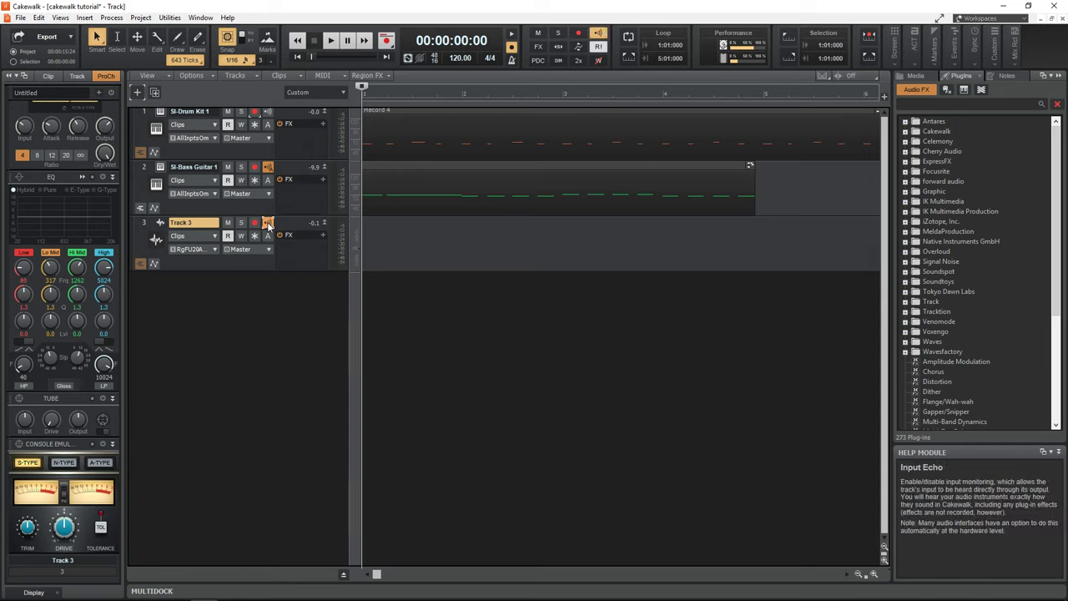
Insert the Overloud TH3 amp plug-in into Track 3's FX rack
click(323, 237)
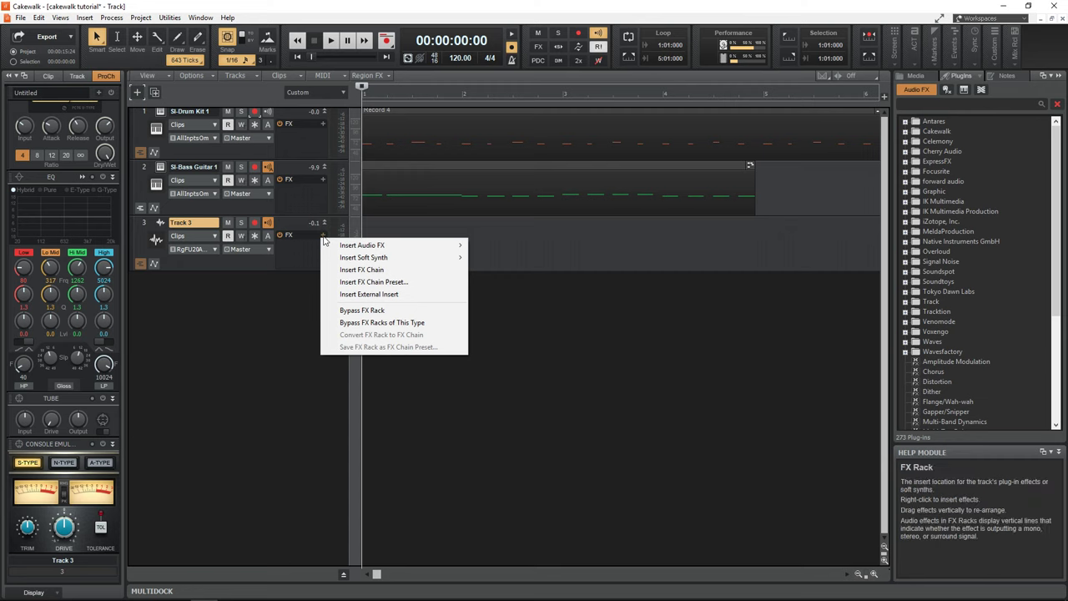
mouse_move(326, 245)
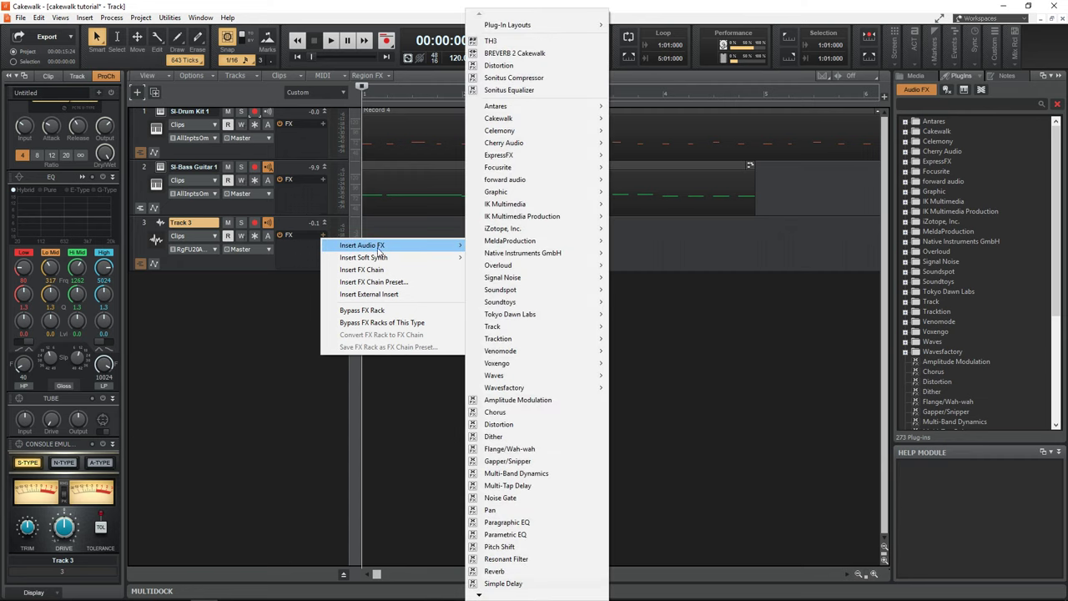
mouse_move(527, 254)
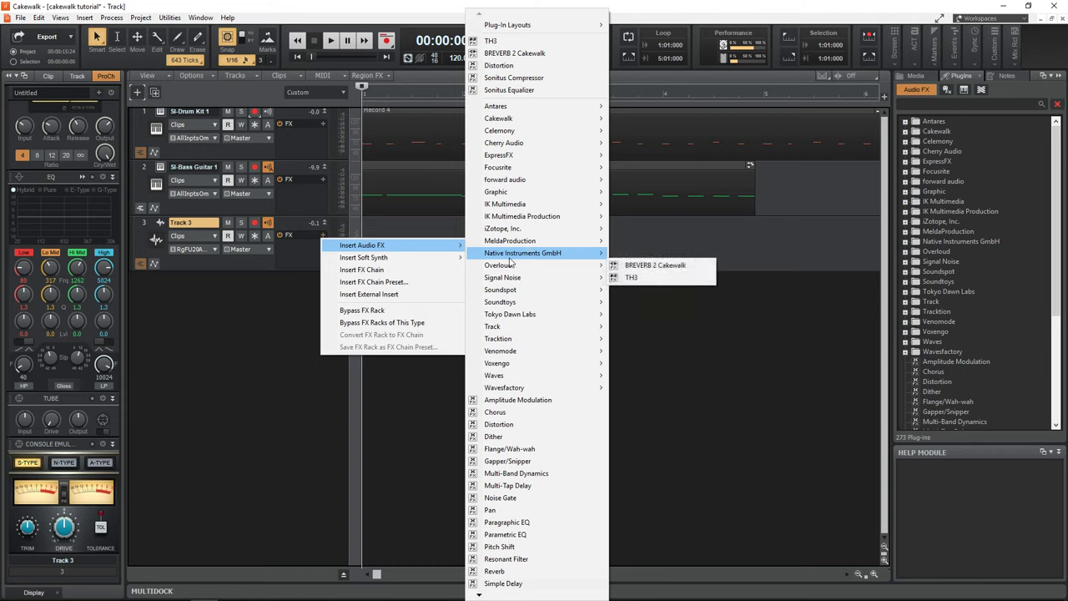
click(632, 279)
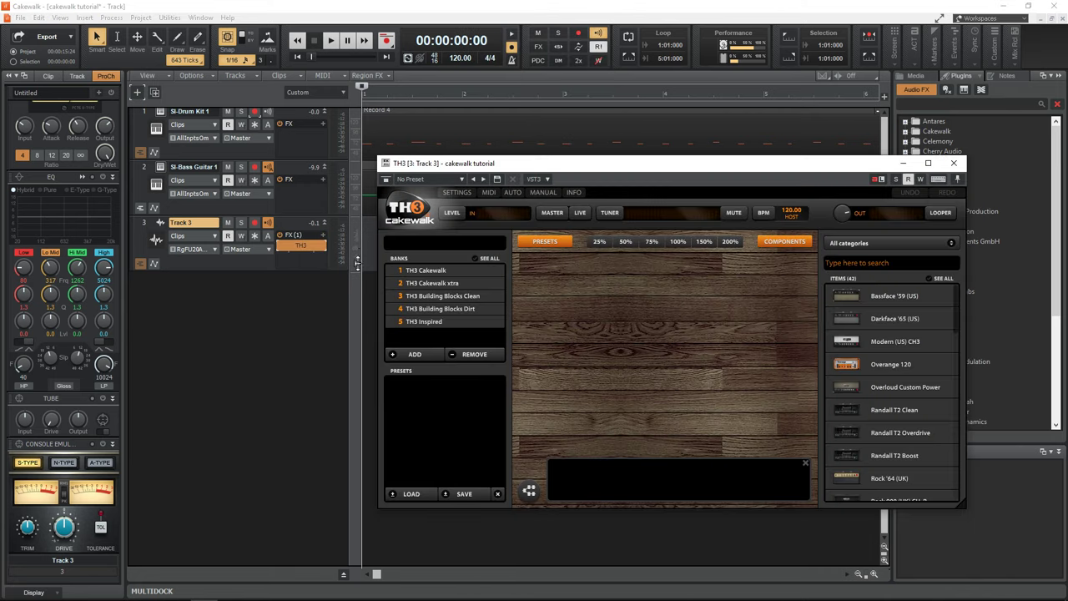
Load the 900 Cut Through Mids preset from the TH3 Building Blocks Dirt bank
click(432, 269)
click(442, 286)
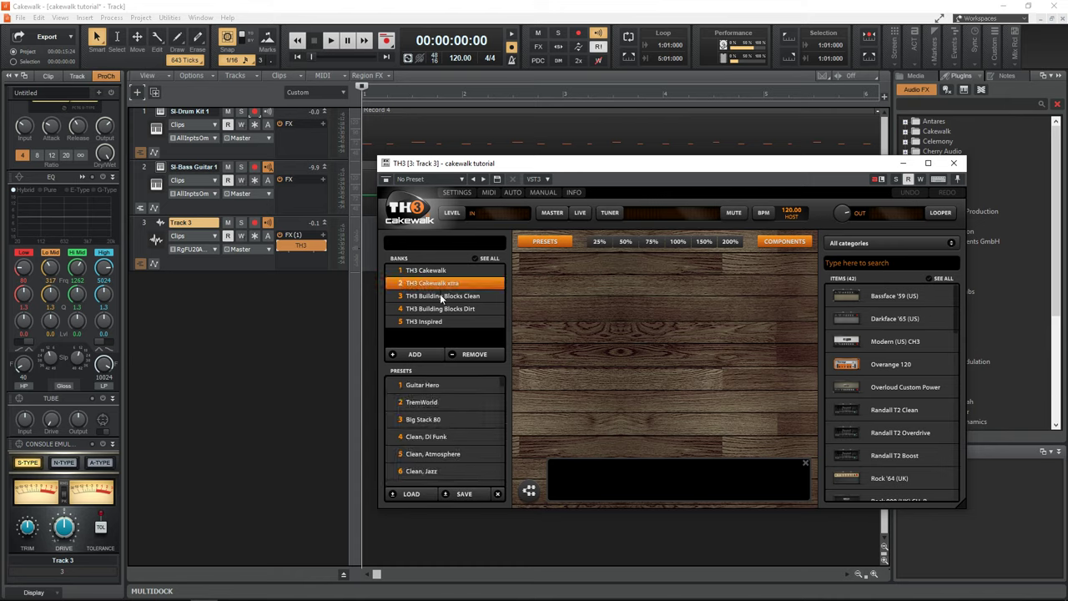
click(442, 297)
click(444, 309)
click(442, 324)
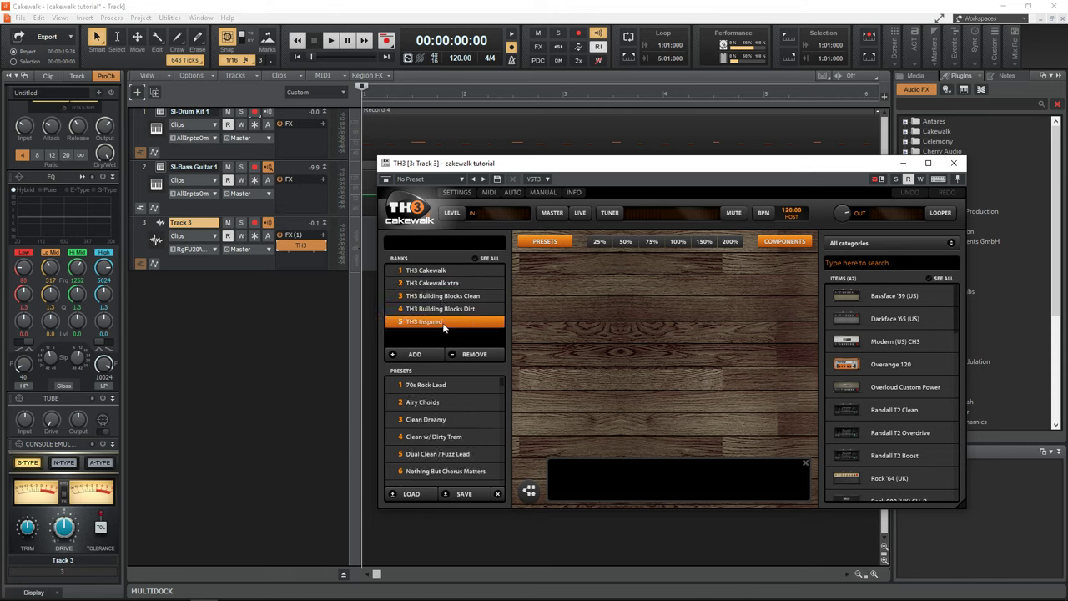
click(439, 274)
scroll(431, 390, down, 15)
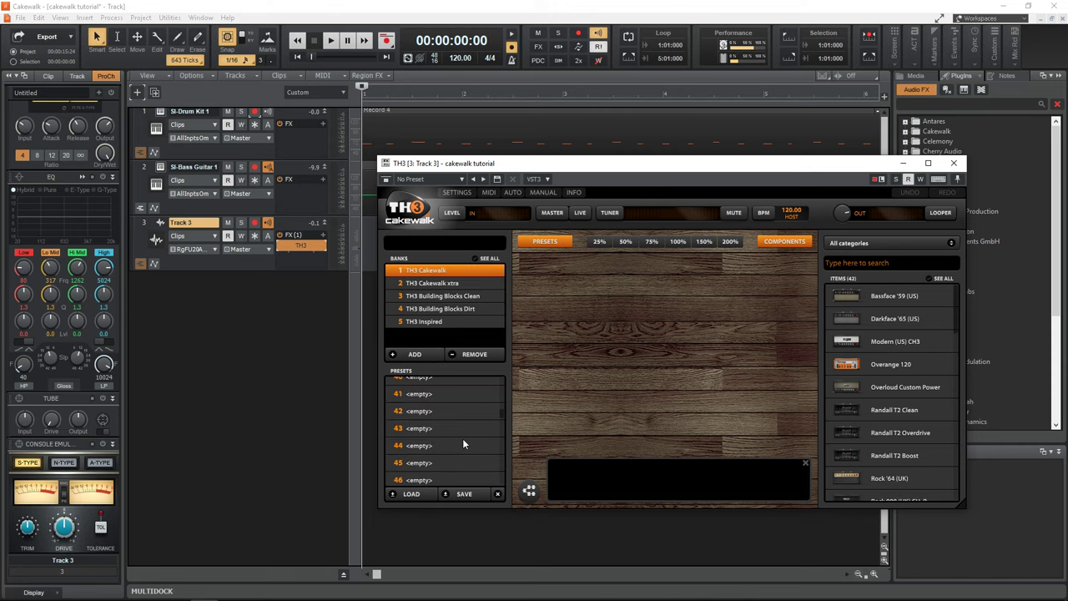
click(436, 309)
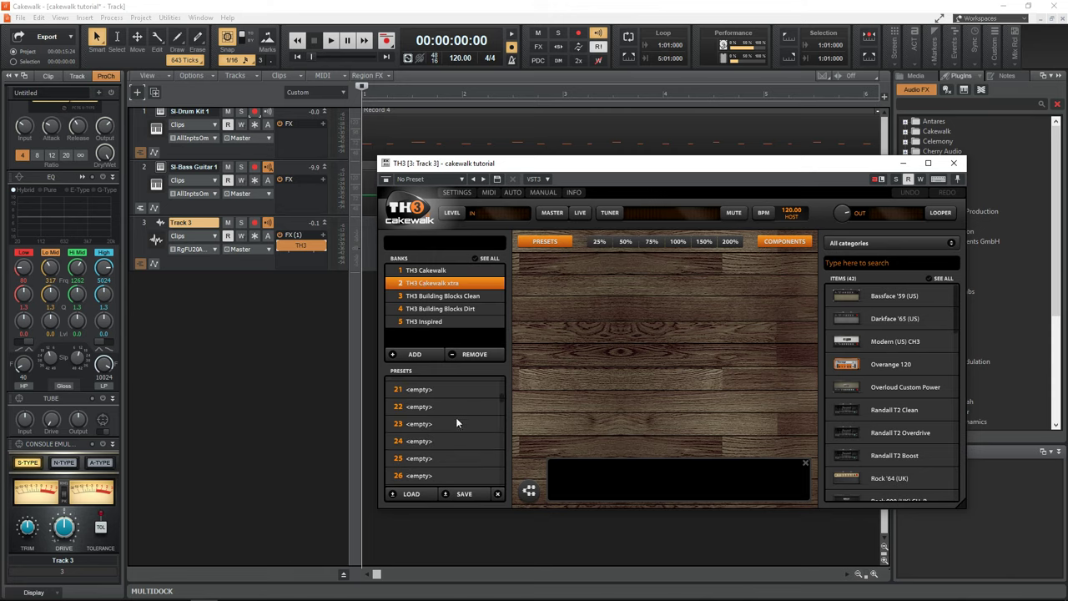
click(467, 385)
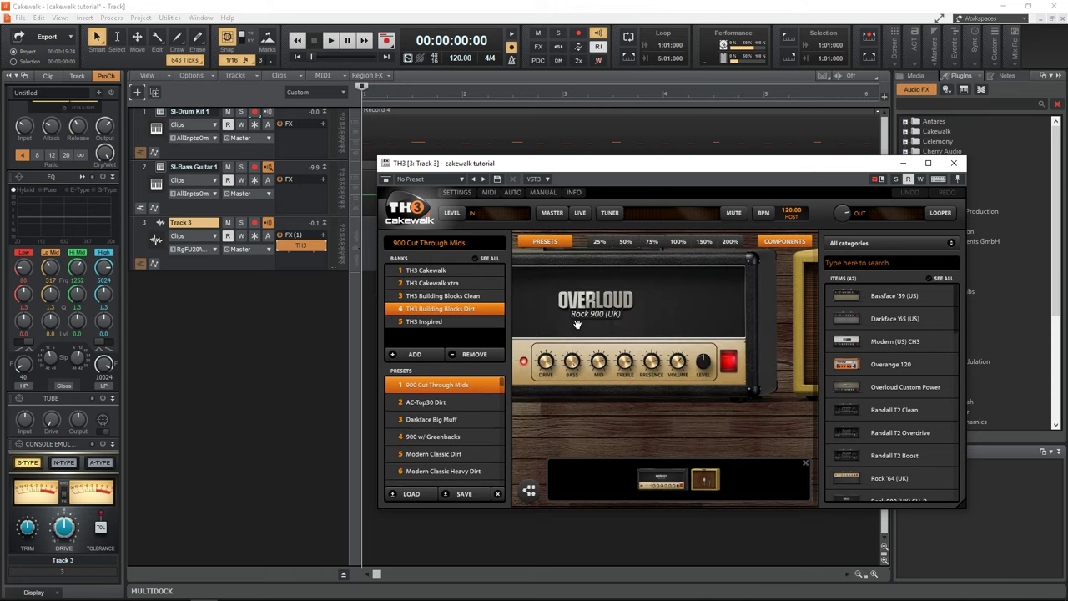
Close the TH3 window and arm Track 3 for recording
scroll(905, 317, down, 3)
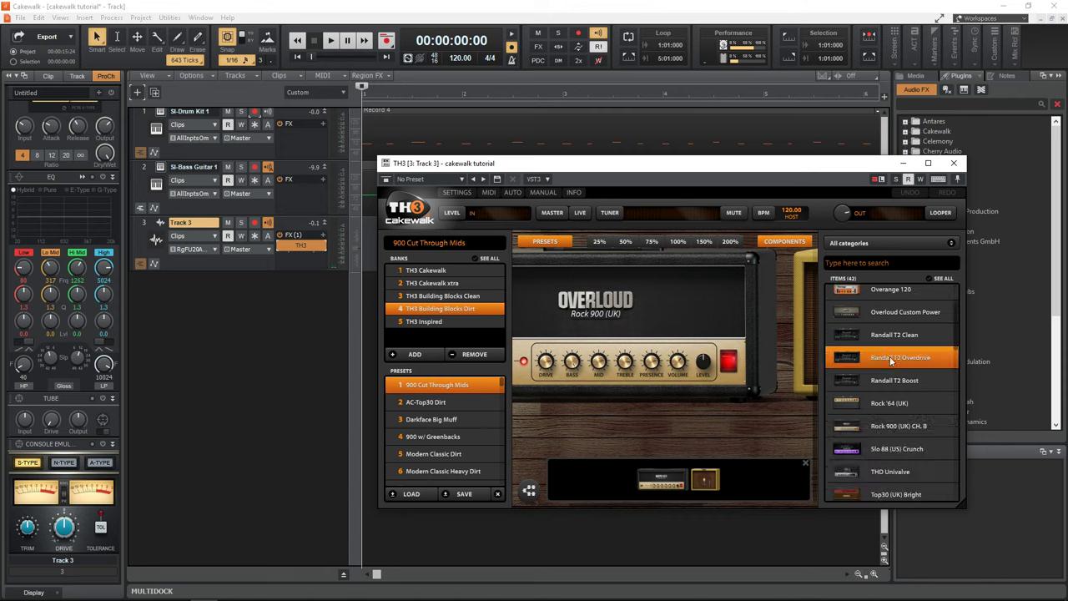
scroll(873, 343, down, 10)
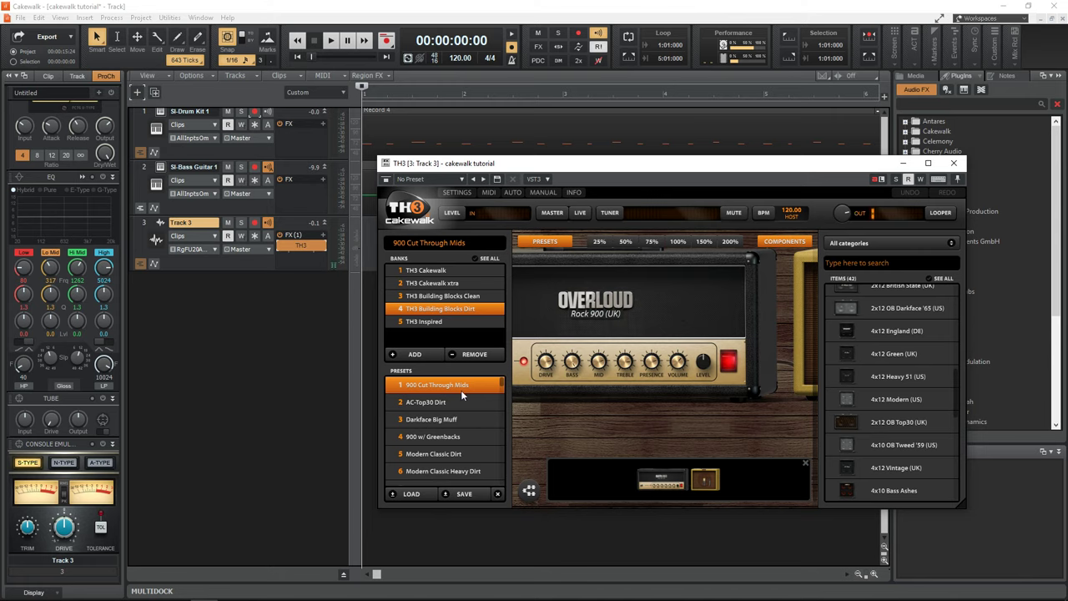
click(954, 163)
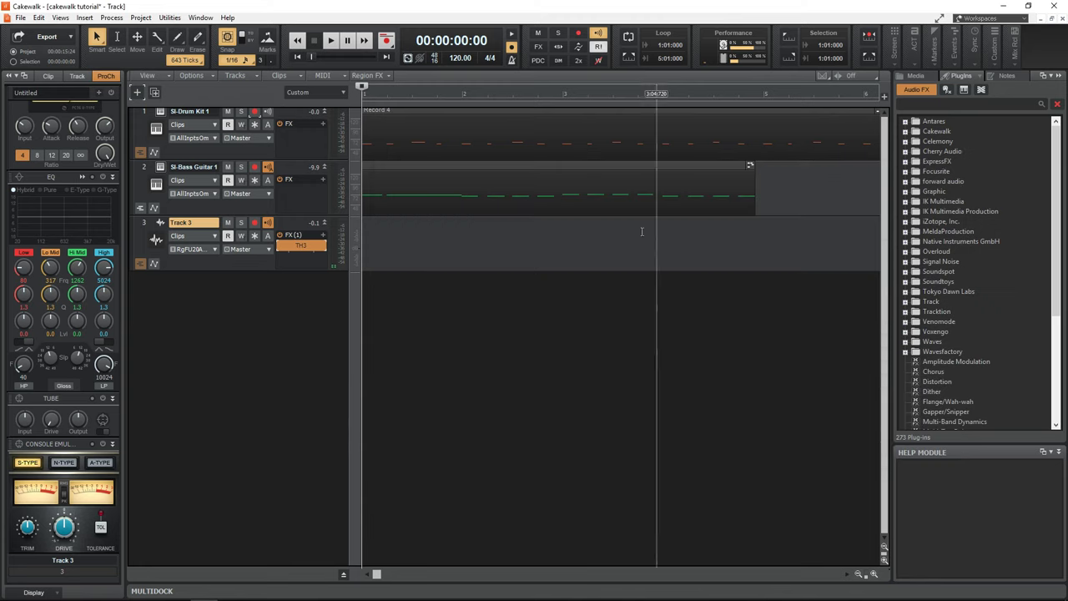
click(255, 224)
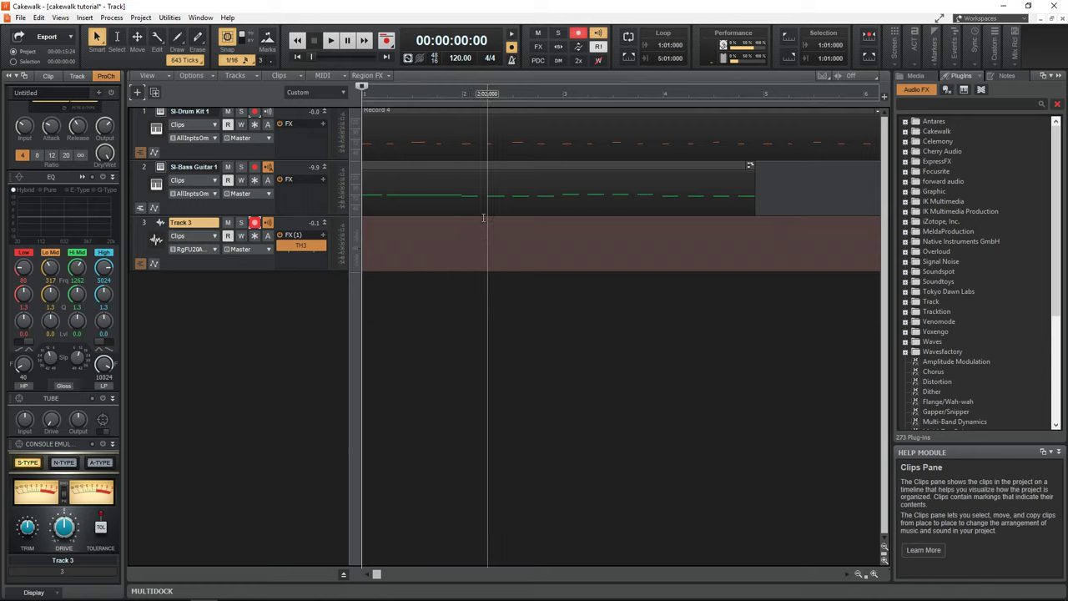
Record a guitar take as Record 5 on Track 3, stop, and disarm the track
click(386, 42)
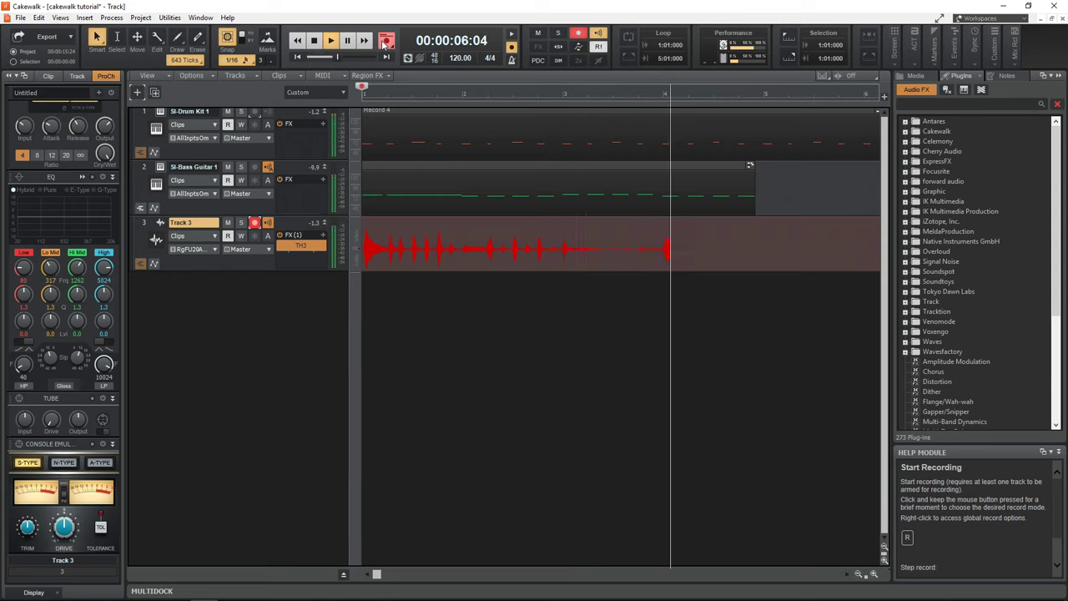
key(space)
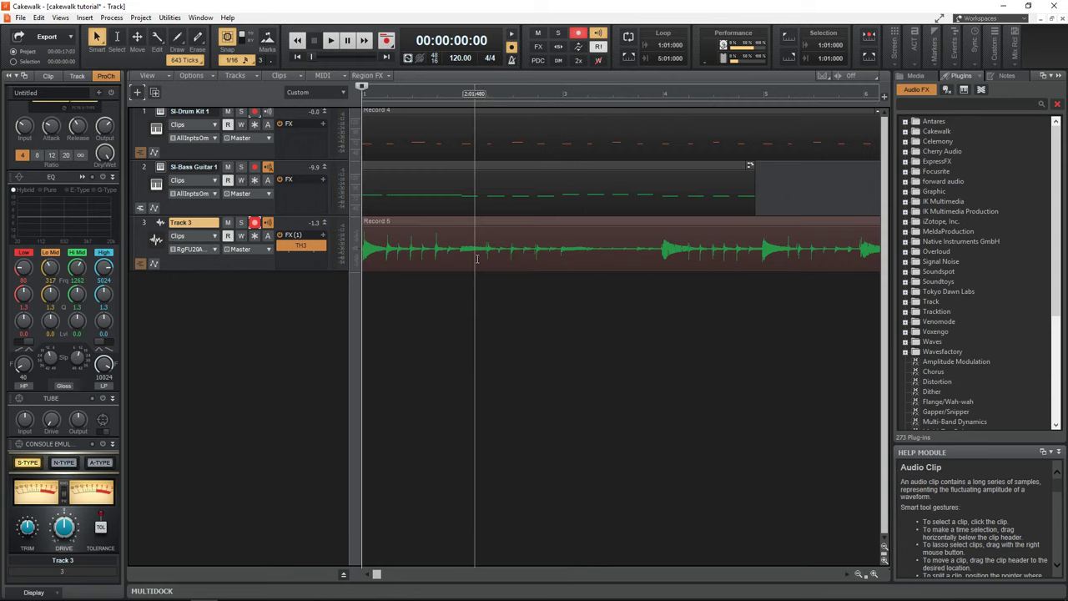
click(254, 224)
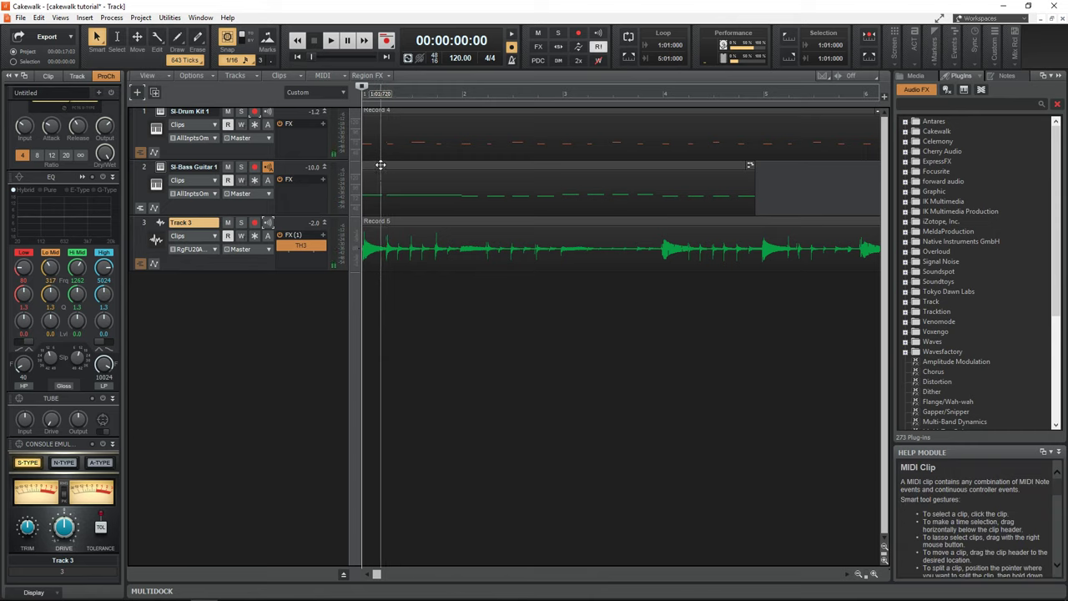
Open the Console View and play the project to check the levels
click(60, 18)
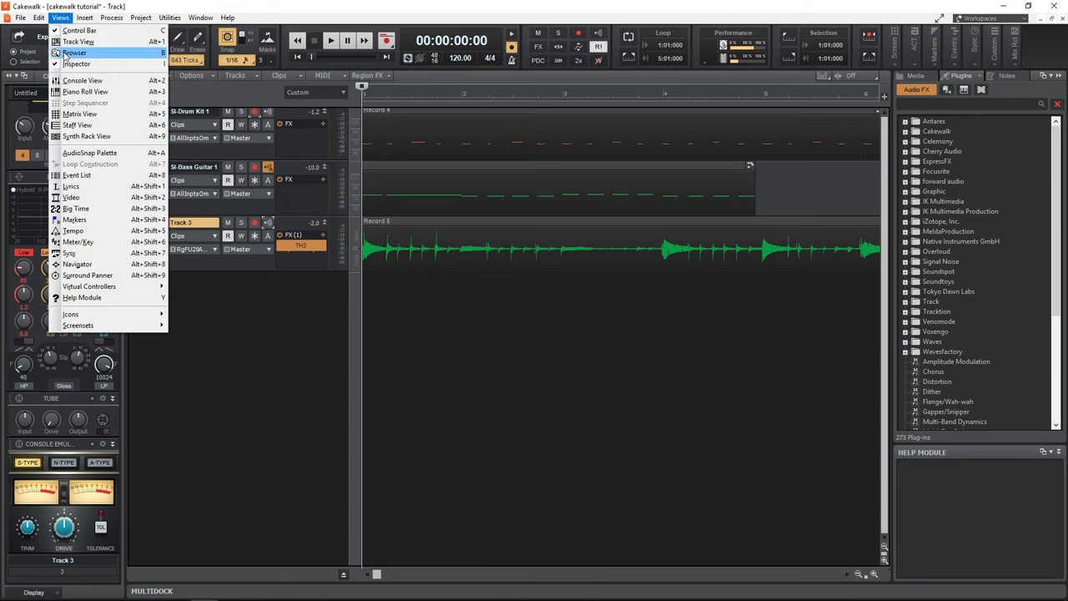
click(83, 80)
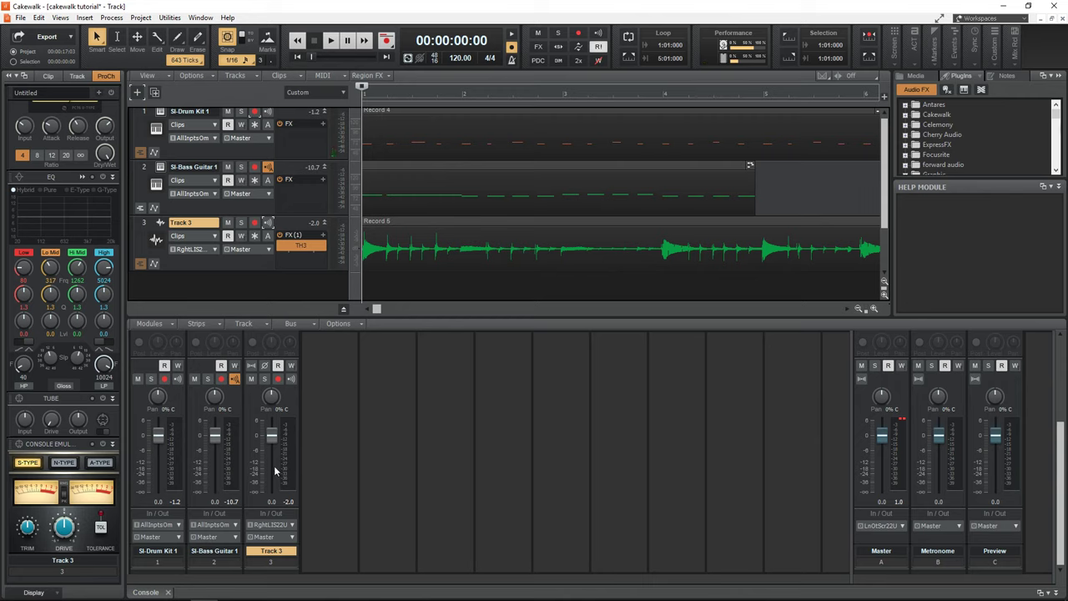
key(space)
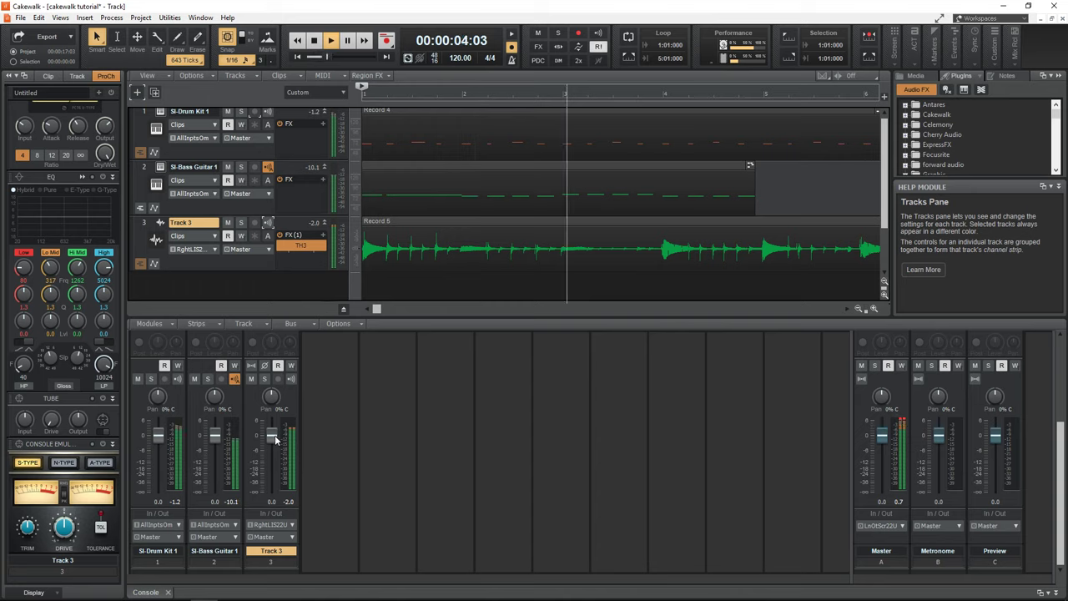
key(space)
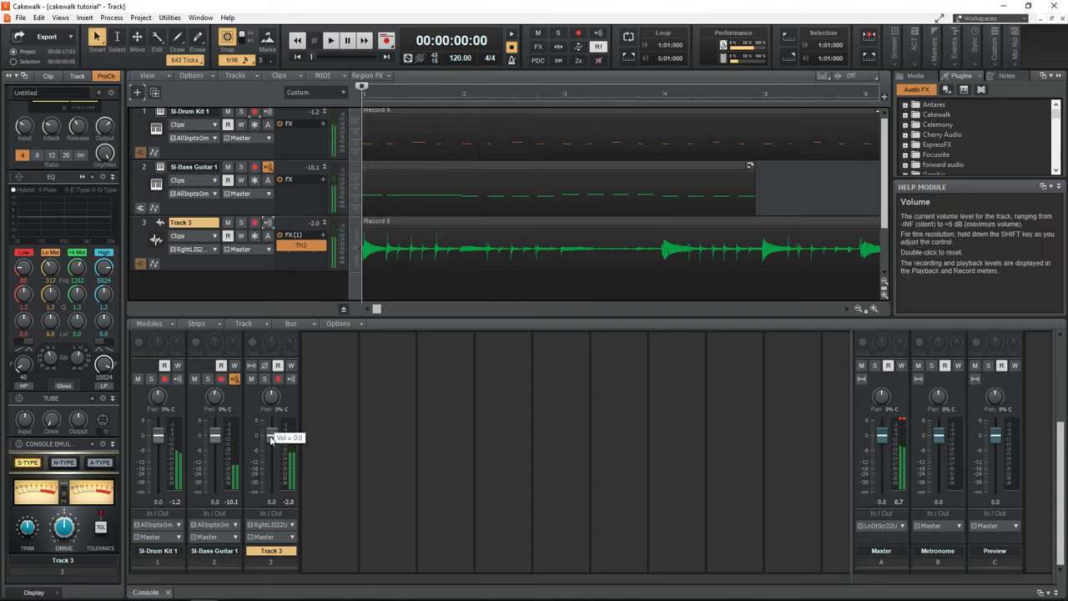
Pull down the bass and Track 3 faders, with Track 3 at about -12.6 dB, then close the console
drag(274, 427, 220, 437)
click(901, 422)
key(space)
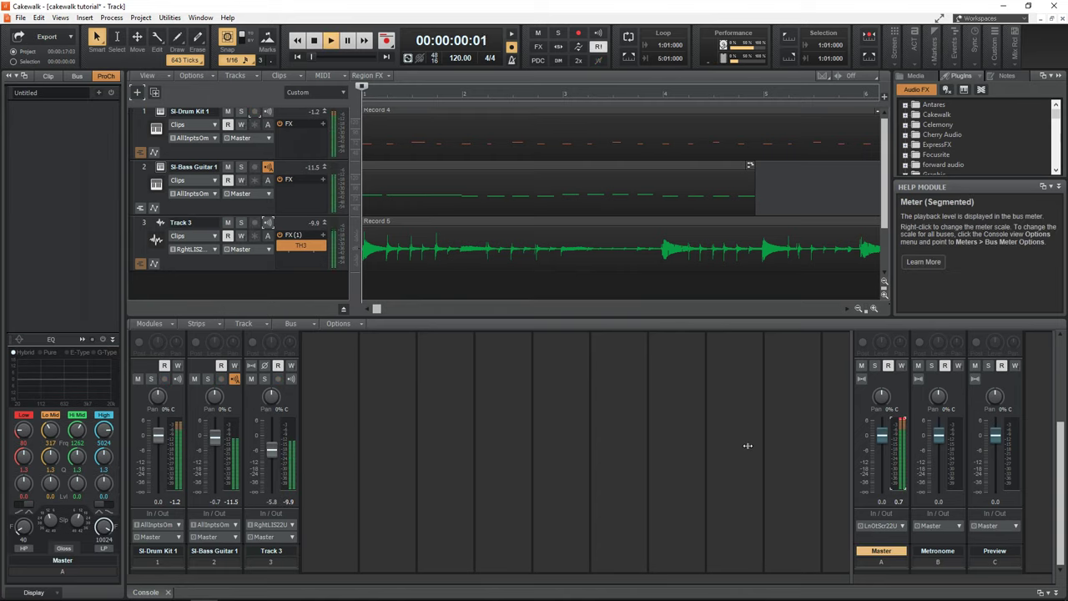
click(254, 455)
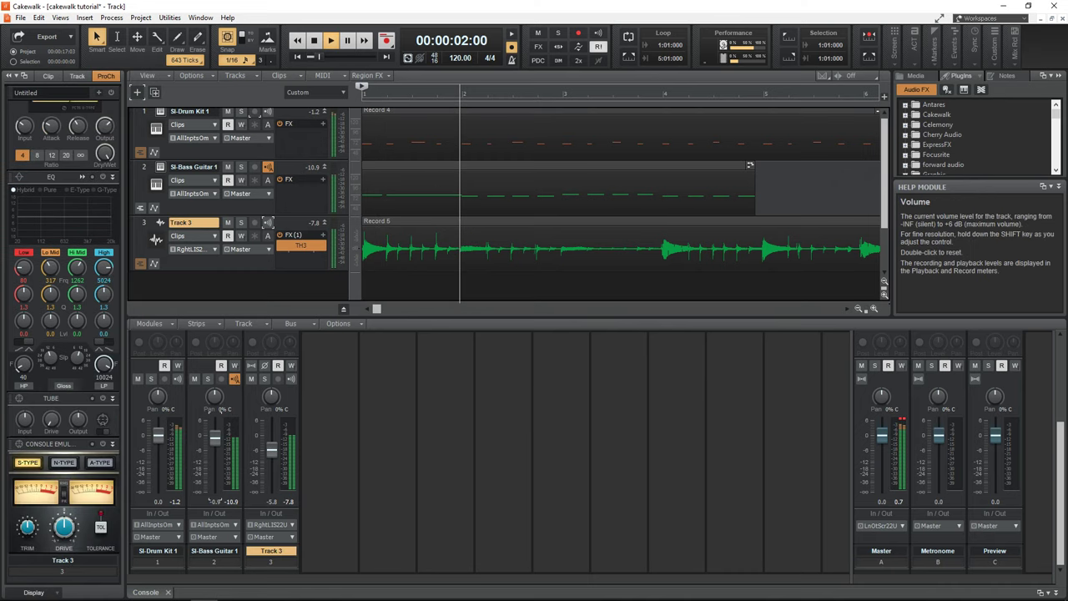
drag(214, 437, 271, 454)
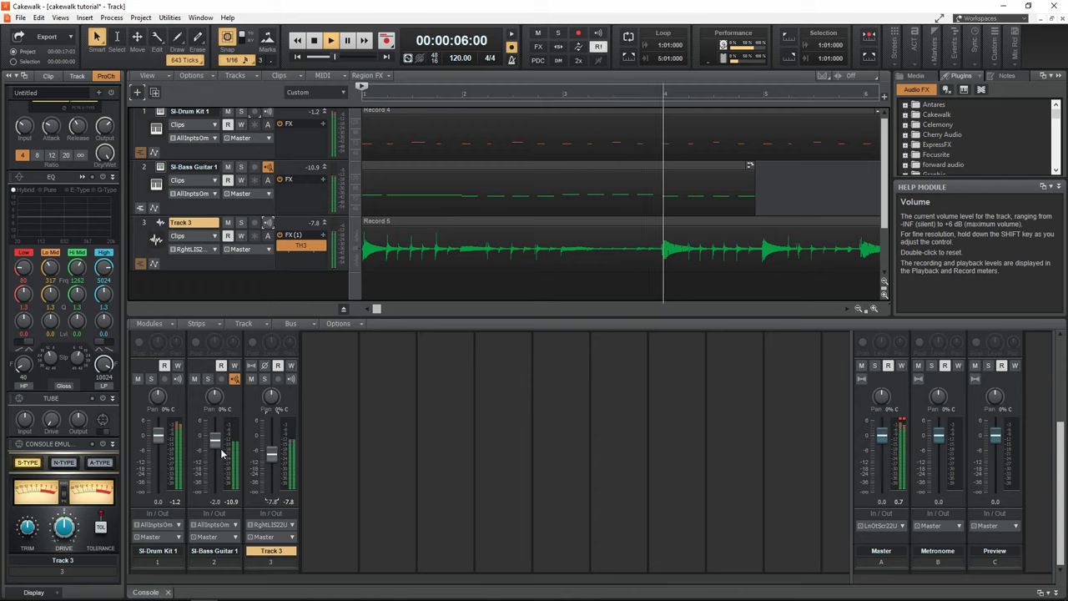
drag(272, 454, 271, 464)
key(space)
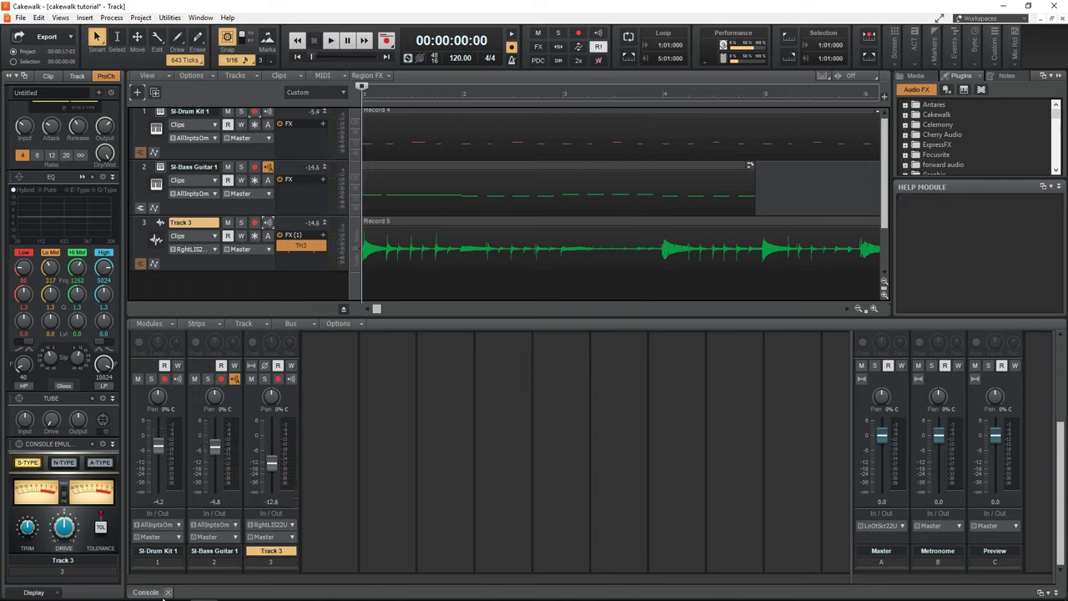
click(168, 593)
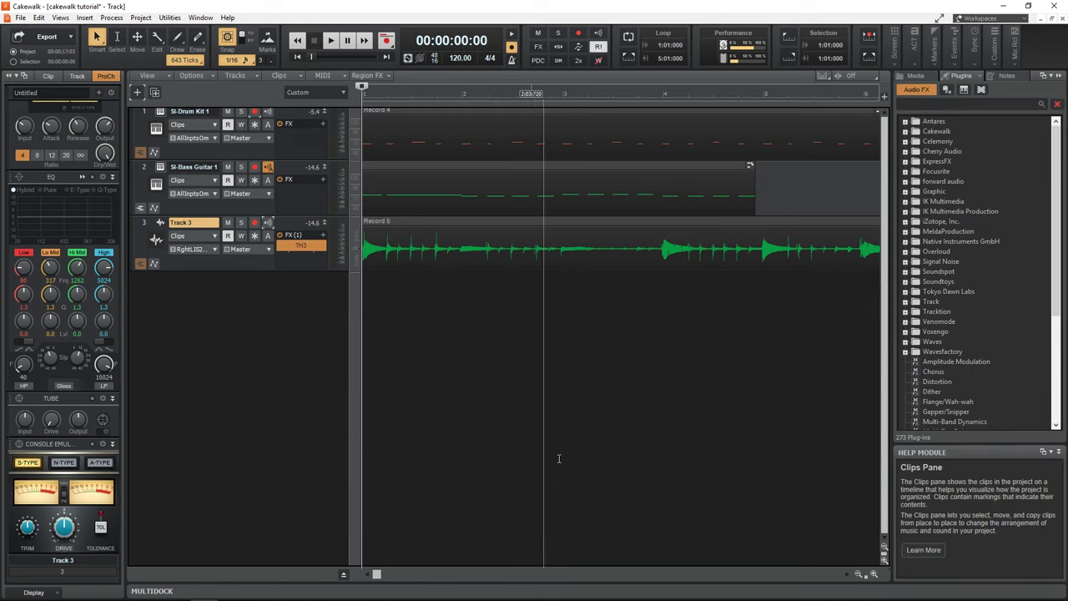
Collapse the Browser and Inspector panes and select the bass MIDI clip
click(1058, 77)
click(9, 77)
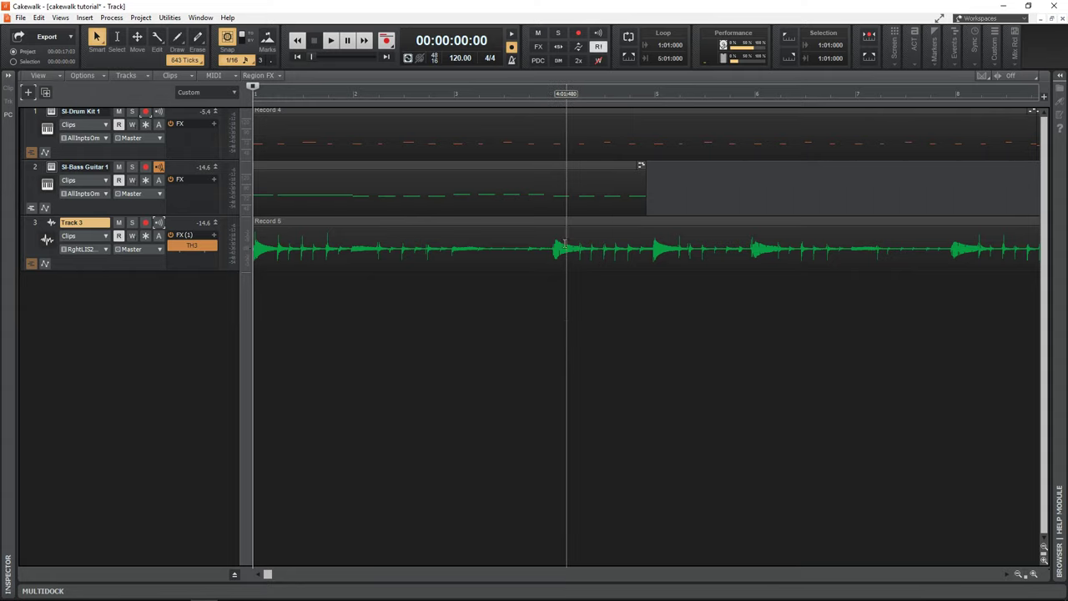
scroll(333, 165, down, 2)
click(333, 166)
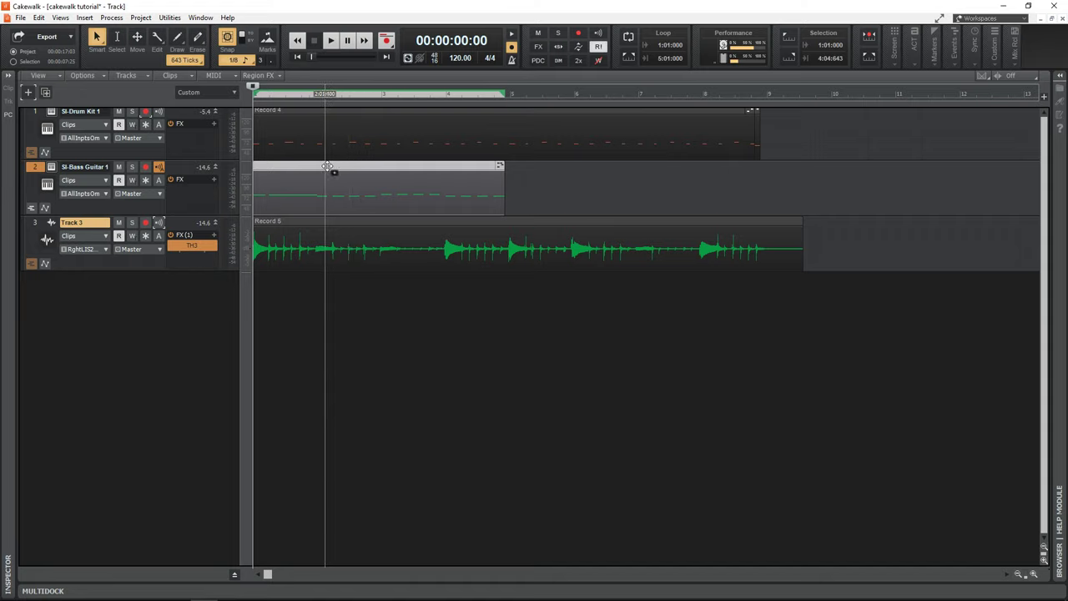
Copy the bass MIDI clip to bar 5 and undo the accidental Record 5 clip move
drag(327, 166, 581, 177)
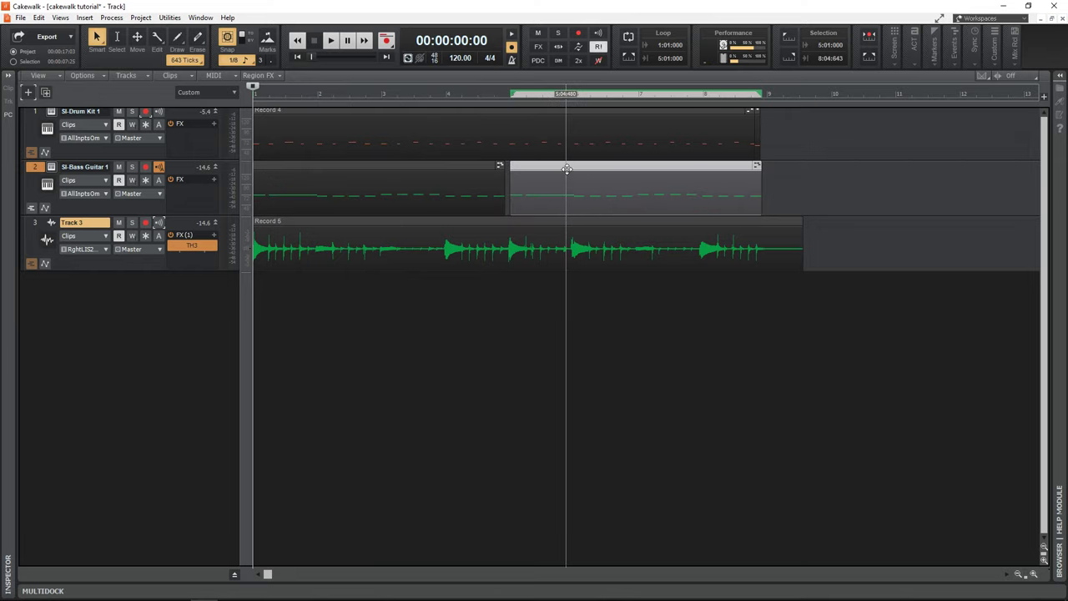
click(597, 224)
drag(596, 225, 750, 223)
key(ctrl+z)
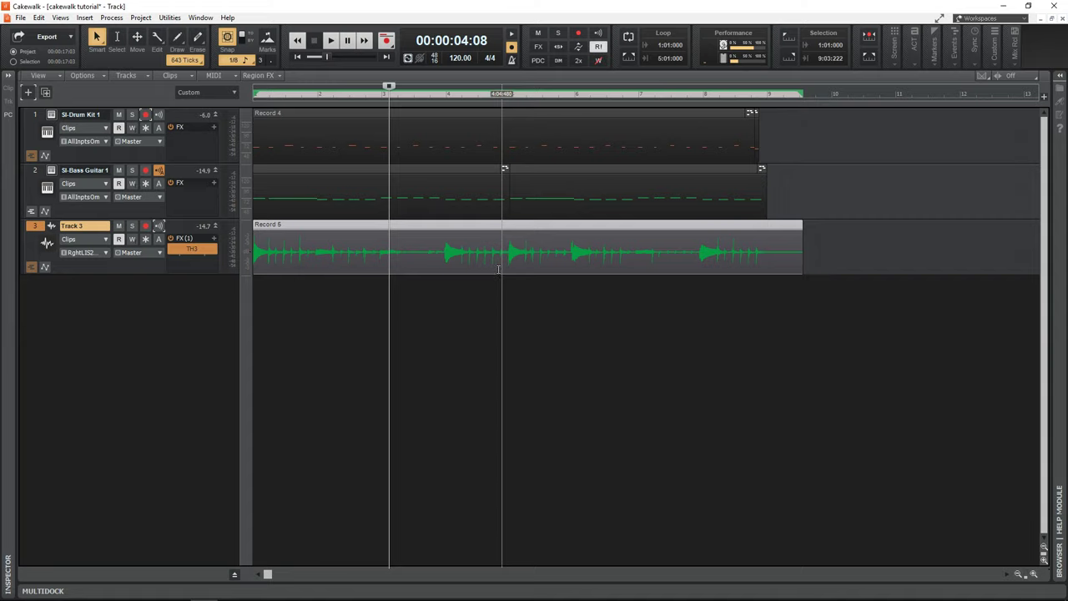
click(473, 351)
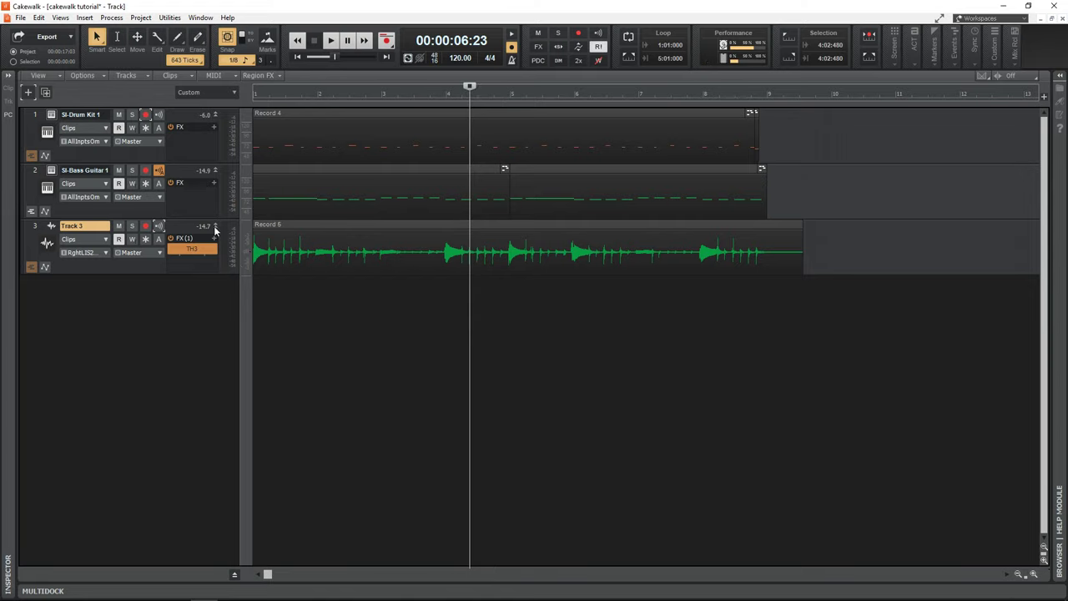
click(19, 18)
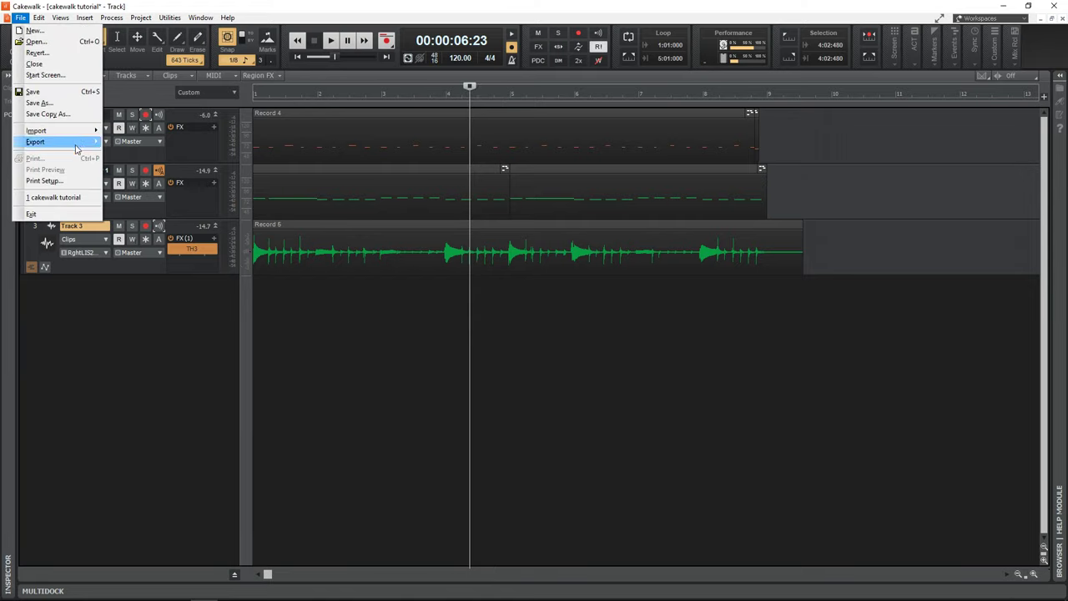
Export the audio as an MP3 named 'test' on the Desktop
mouse_move(76, 147)
click(124, 142)
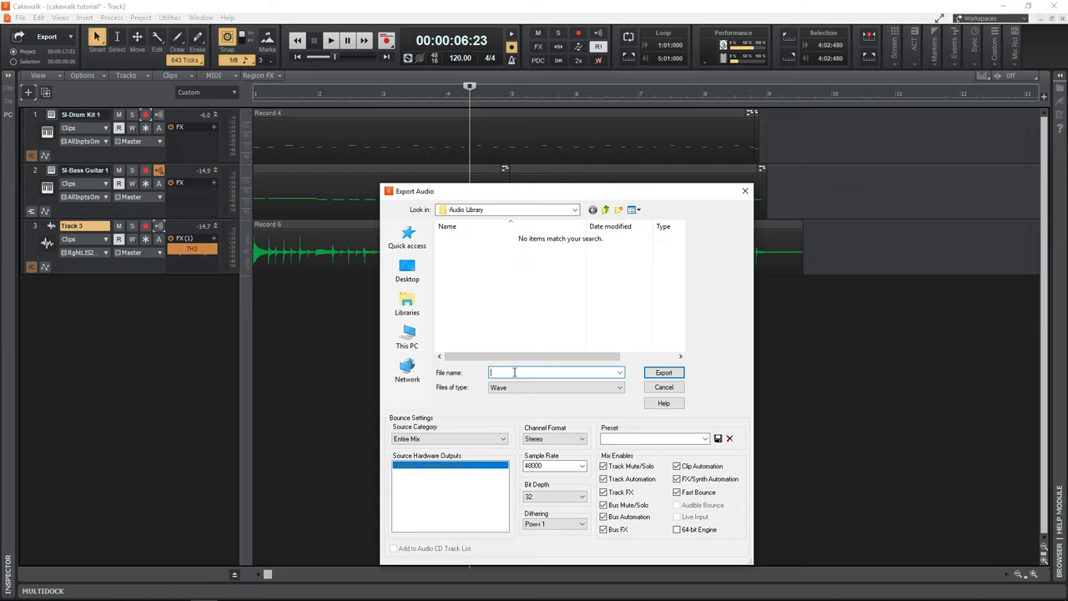
click(516, 389)
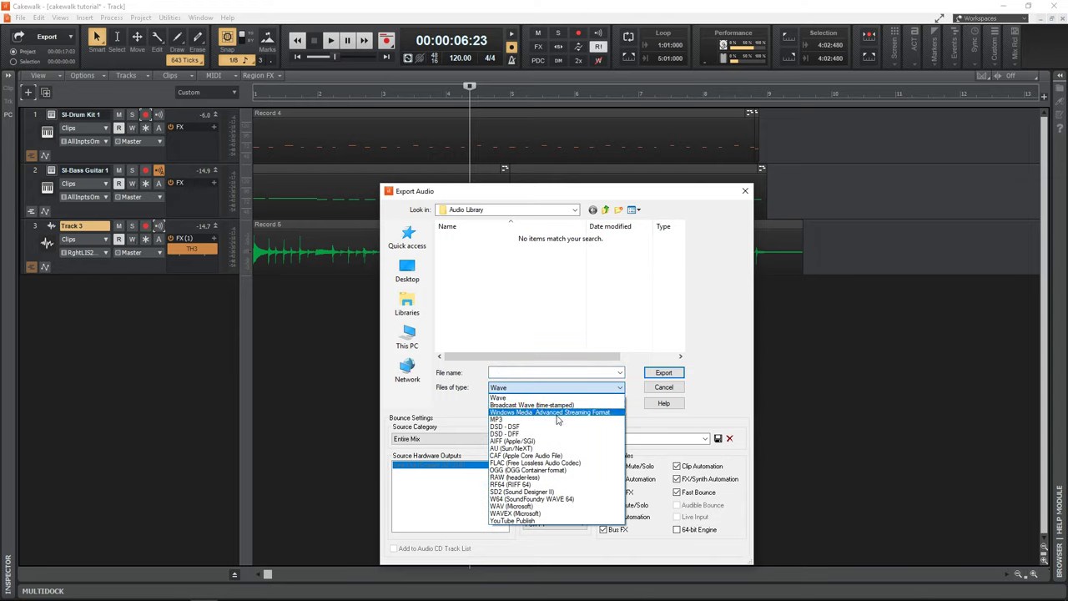
click(516, 419)
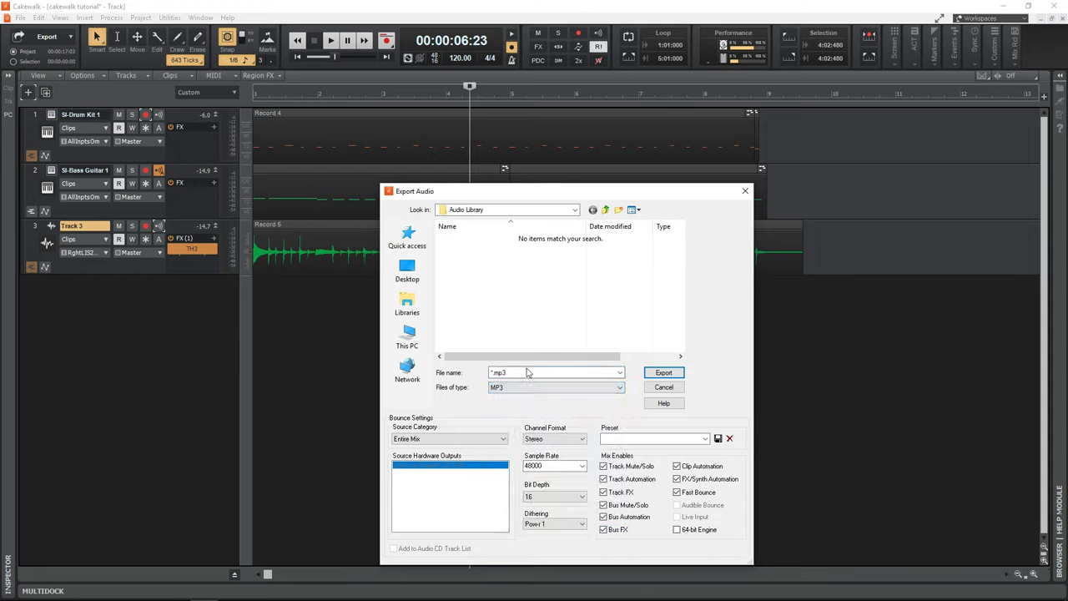
click(417, 271)
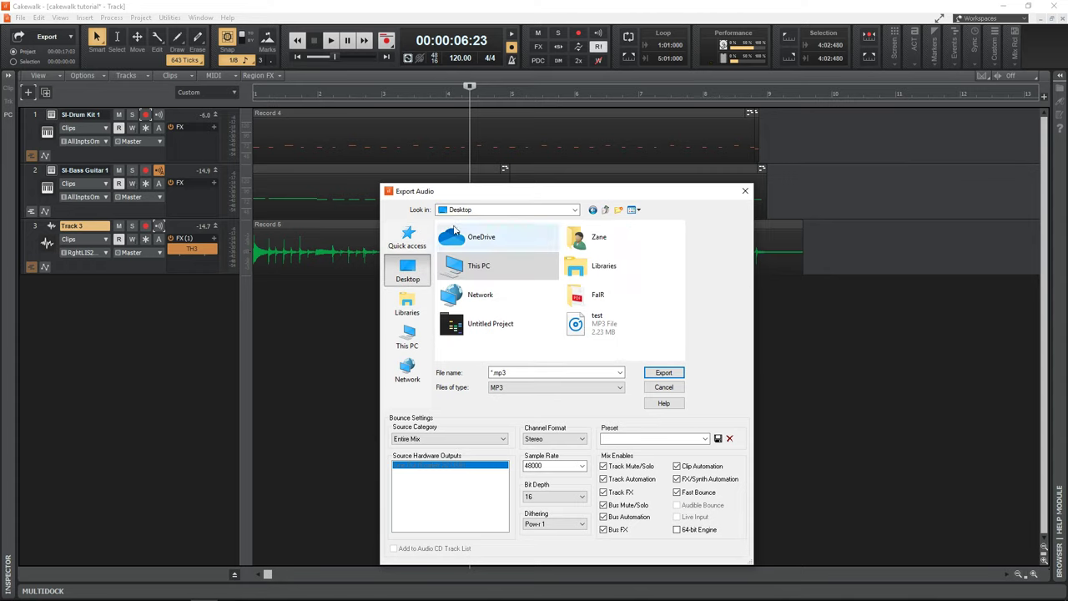
click(518, 372)
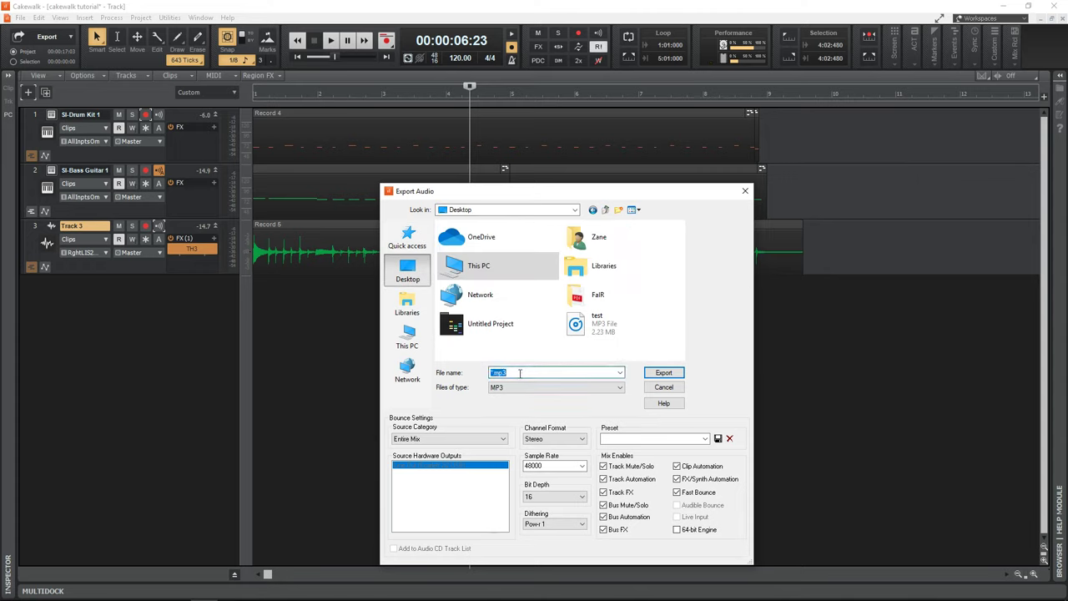
text(test)
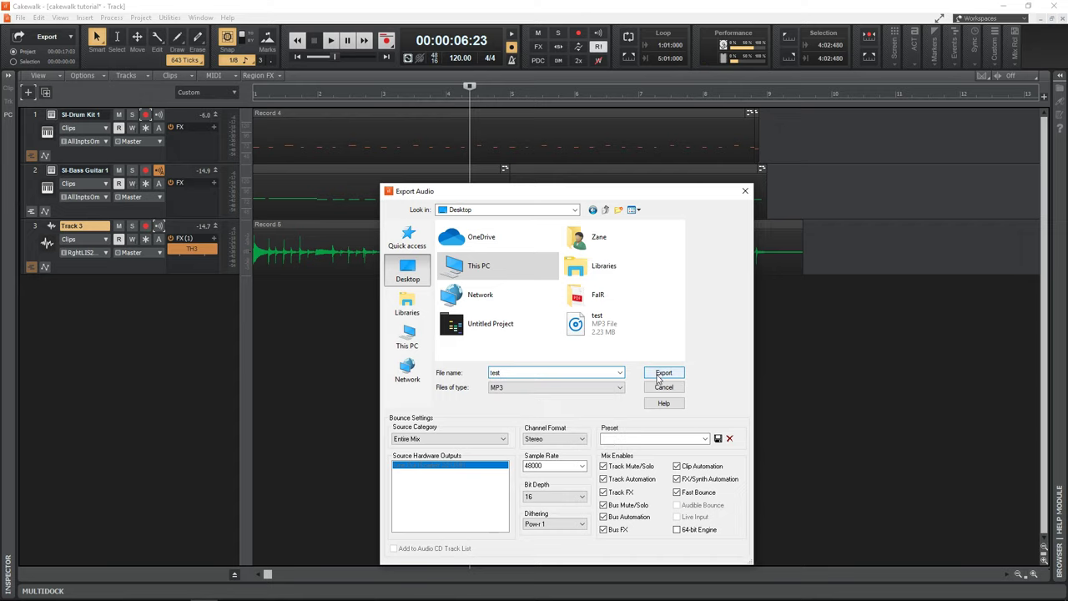
click(658, 379)
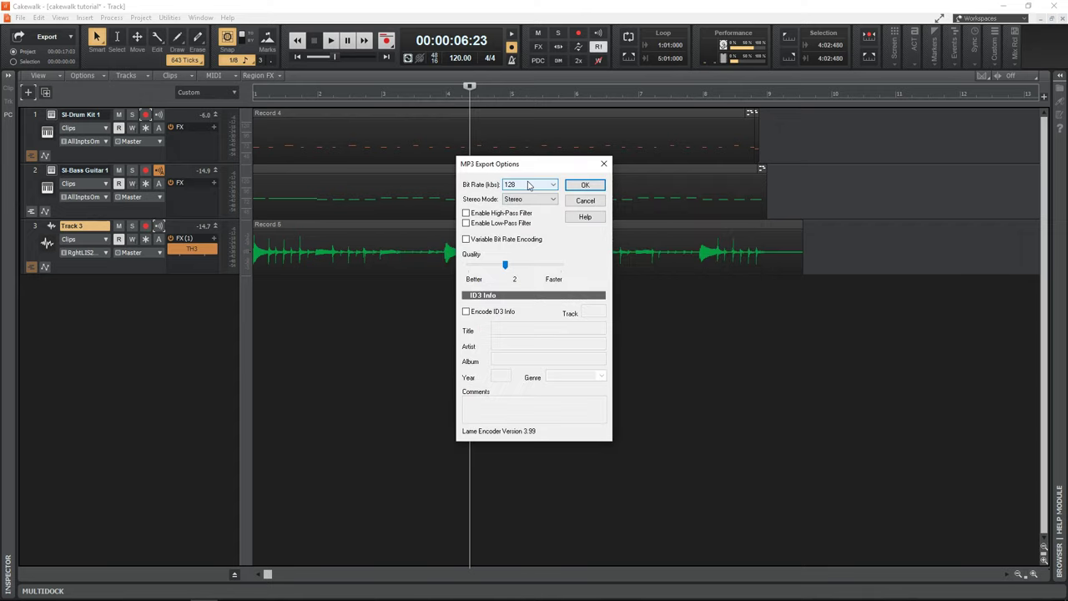
Set the MP3 bit rate to 192 kbps and leave ID3 tag encoding off
click(516, 188)
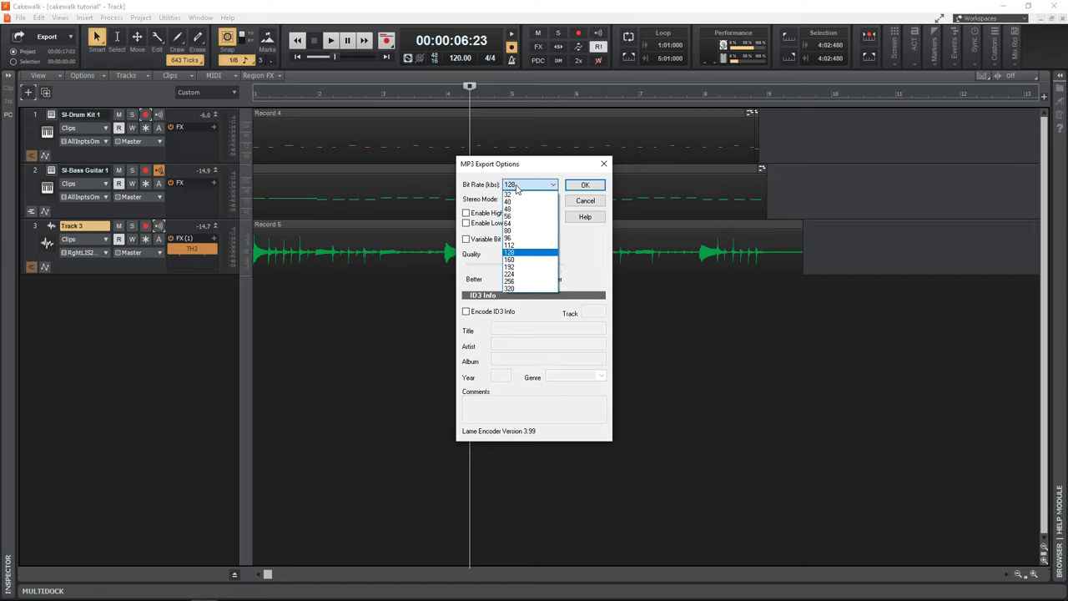
click(529, 266)
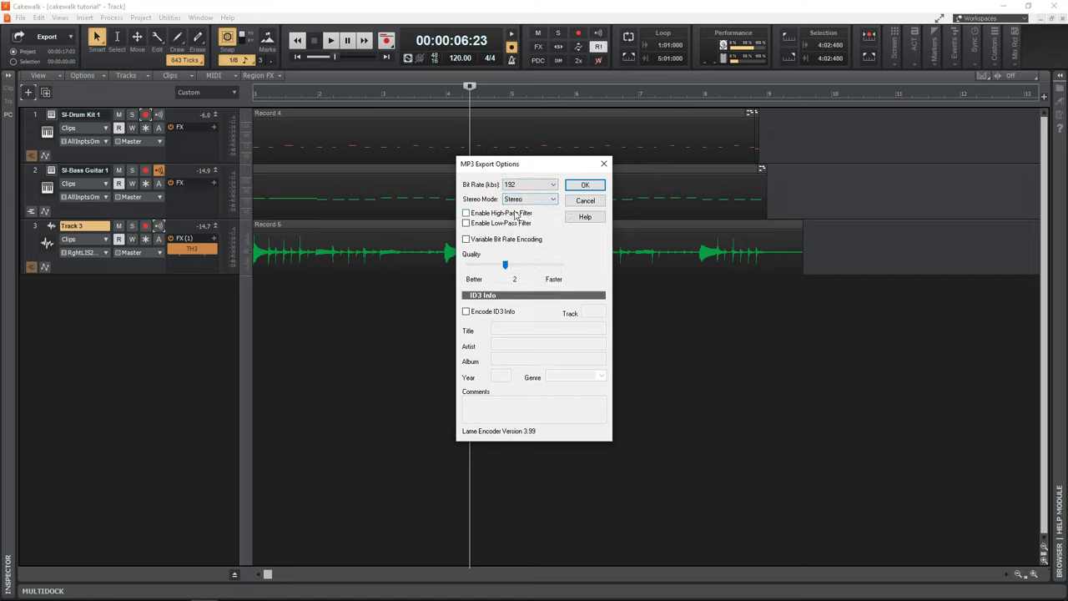
click(467, 314)
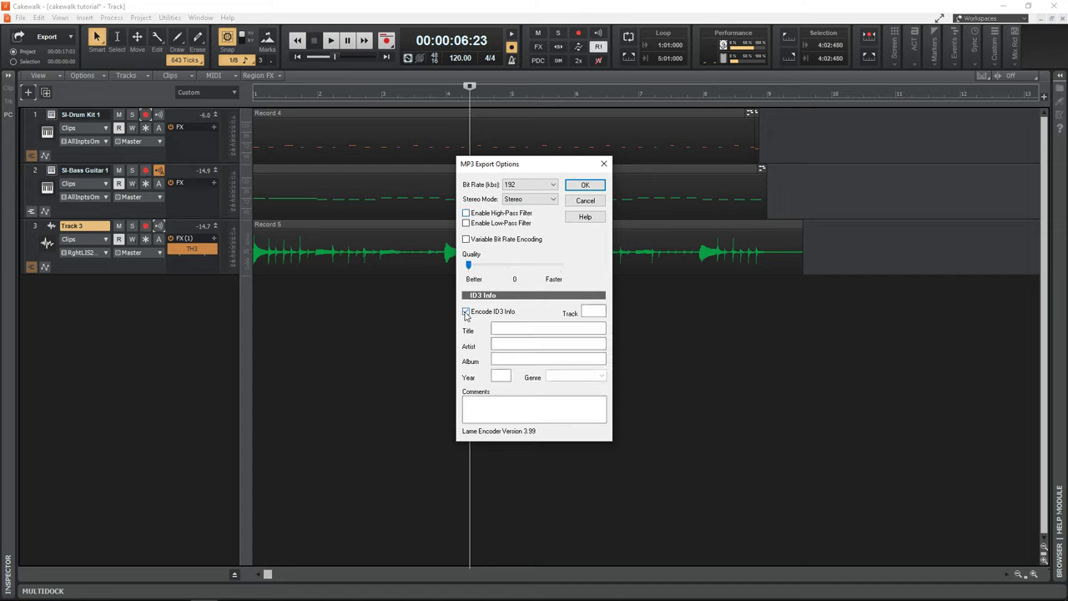
click(502, 331)
click(498, 344)
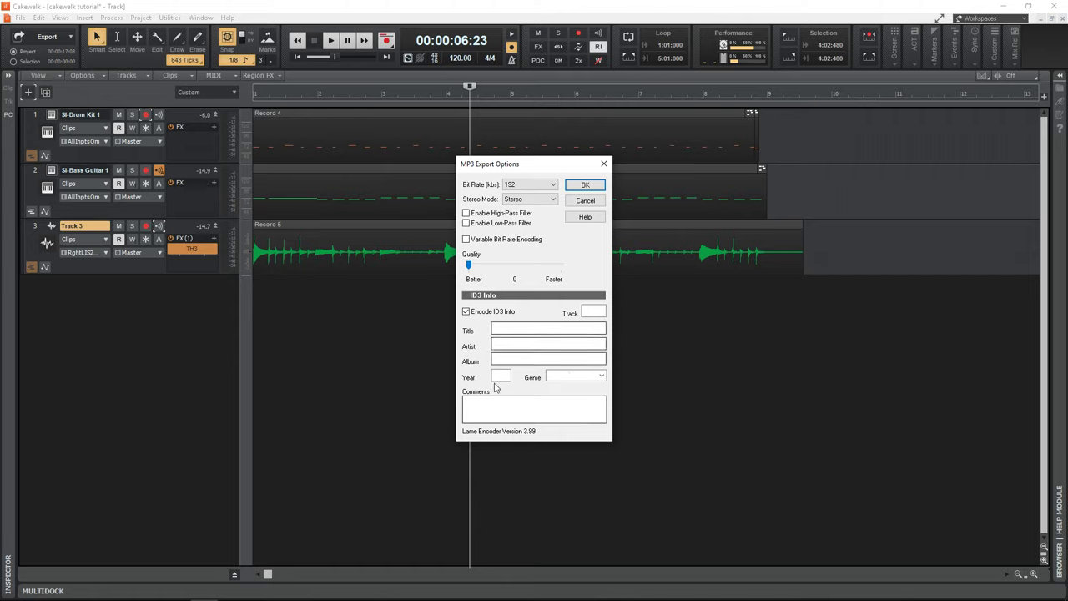
click(466, 311)
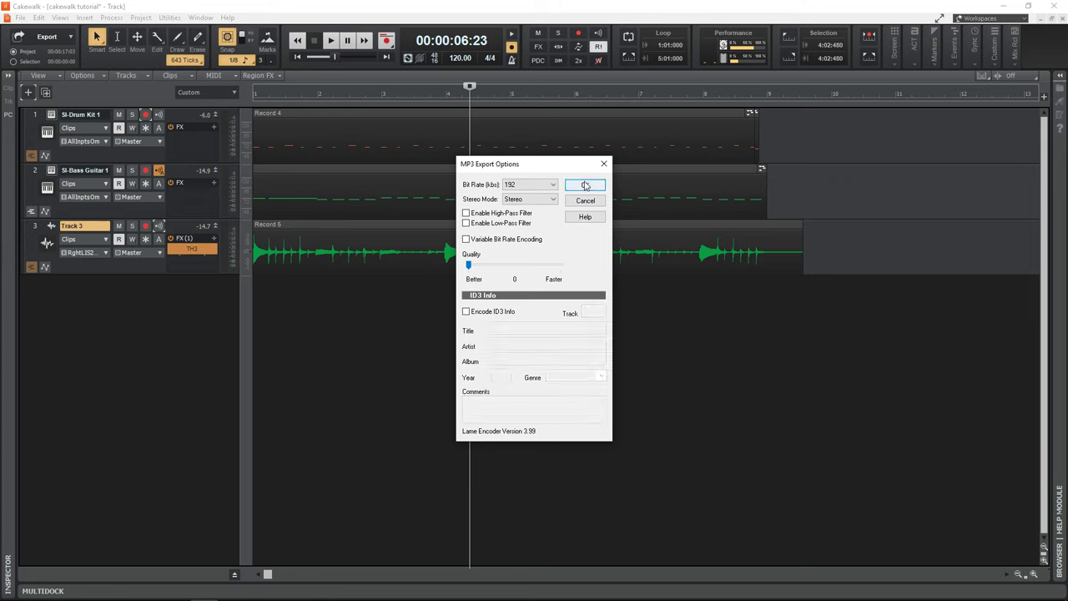